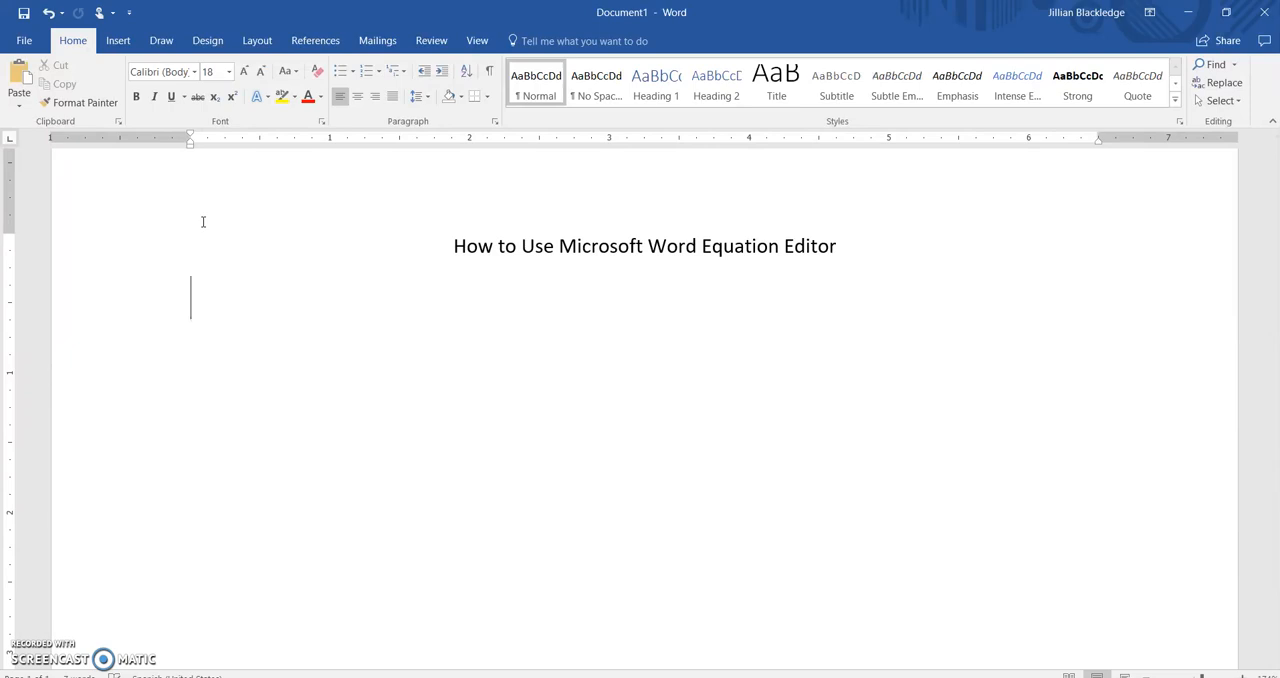
Step: Write "Percent Error" on the line below the title and insert a new blank equation after it
text(Percent Error)
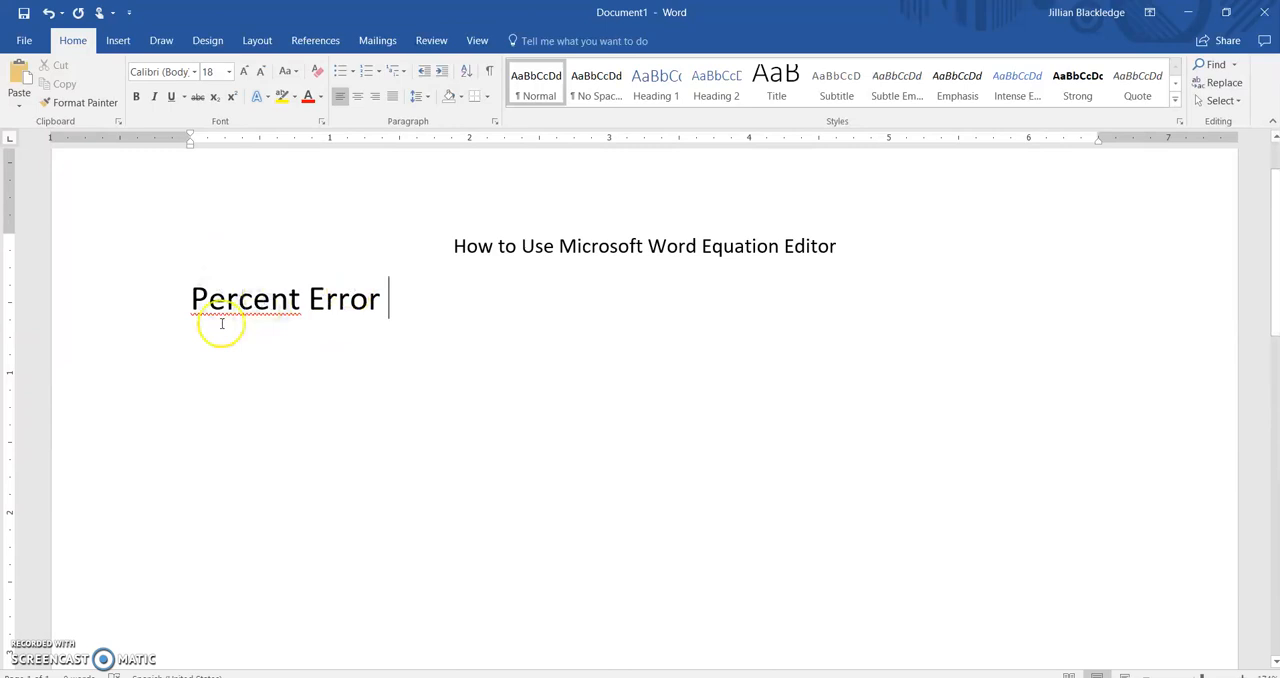
click(116, 42)
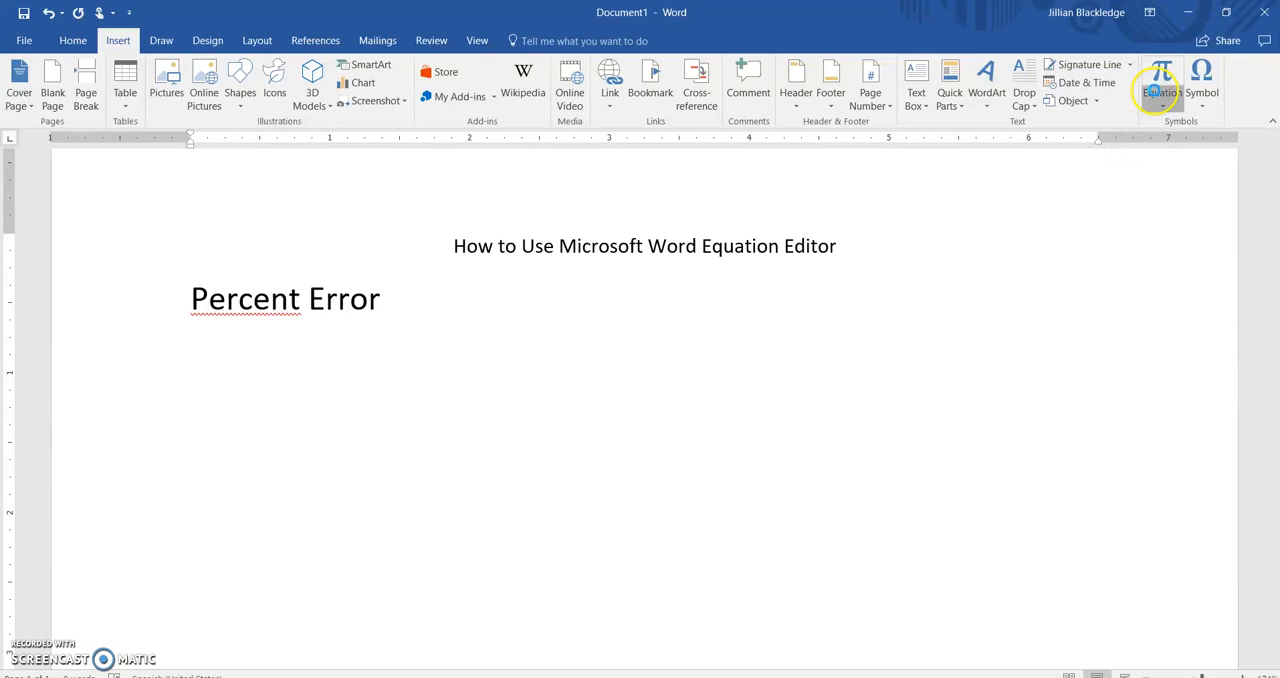
click(1159, 95)
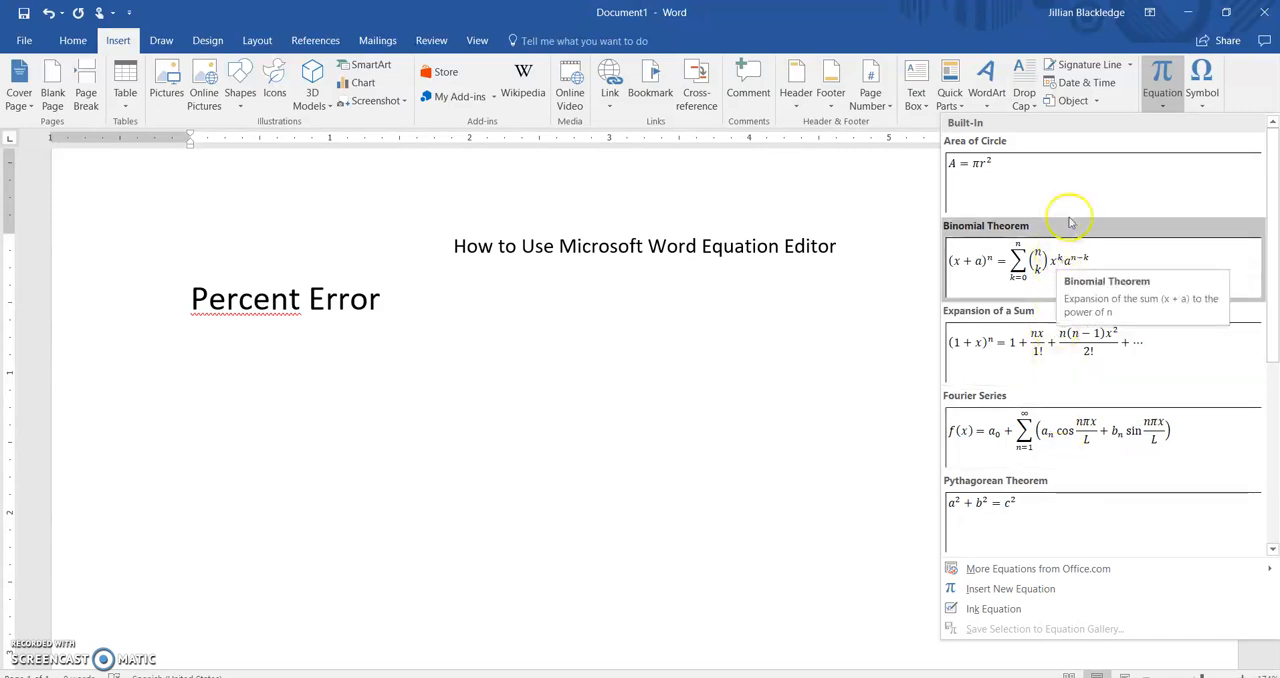
click(1164, 73)
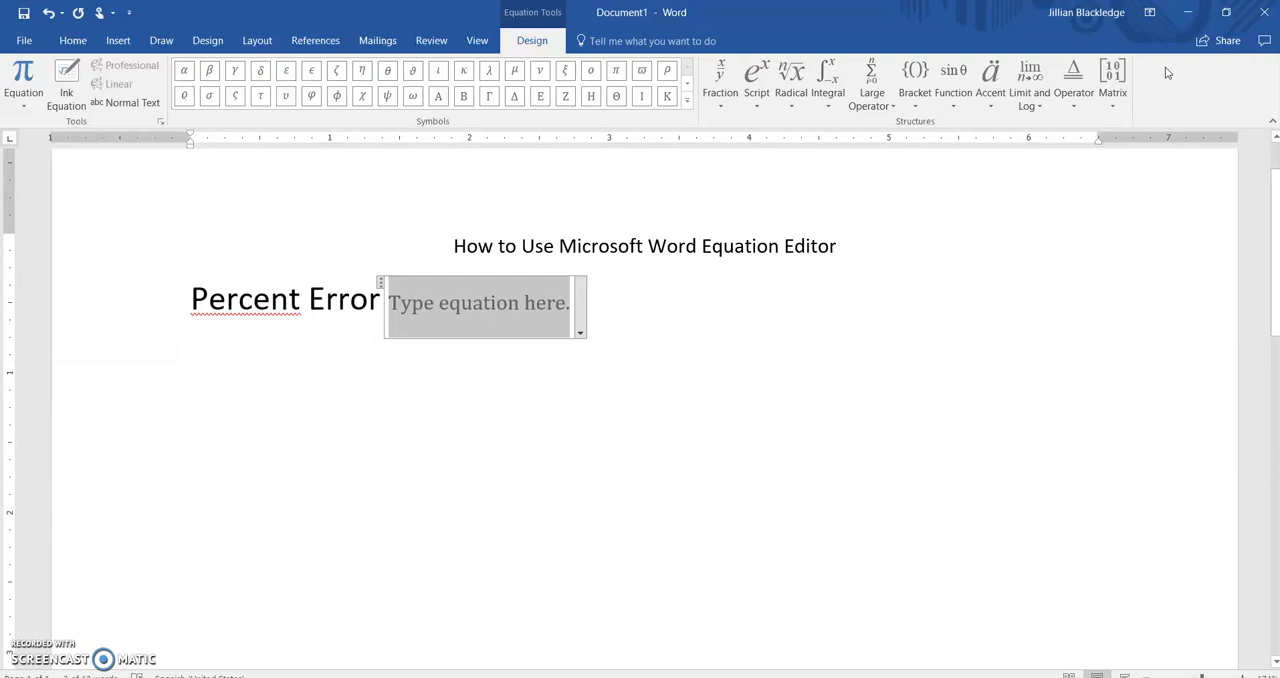
Step: Add a vertical bars bracket to the equation and place an empty stacked fraction inside it
click(916, 80)
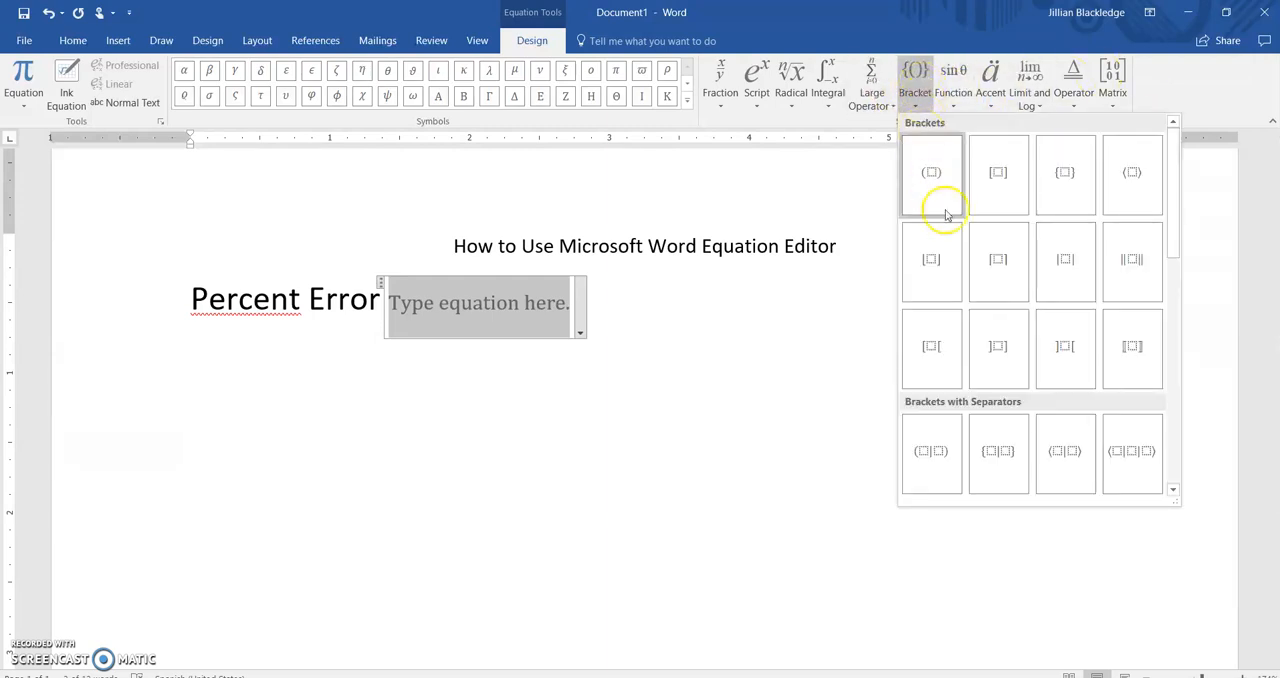
click(1052, 285)
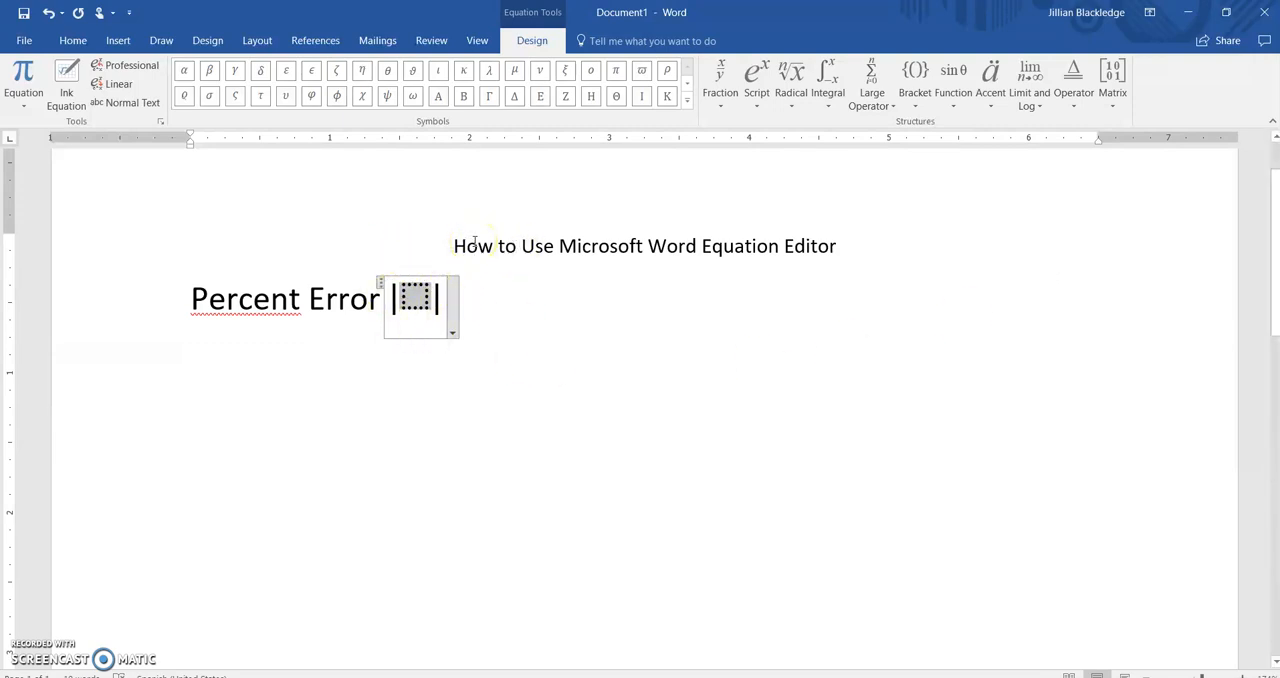
click(721, 66)
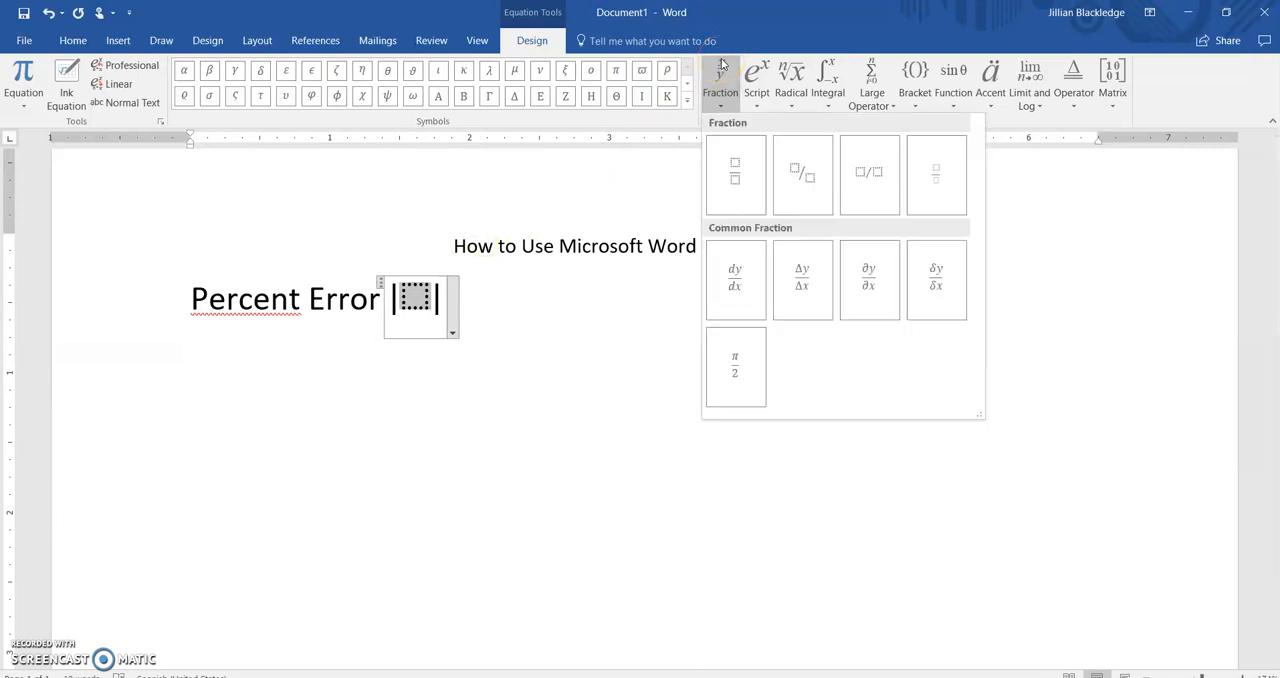
click(735, 172)
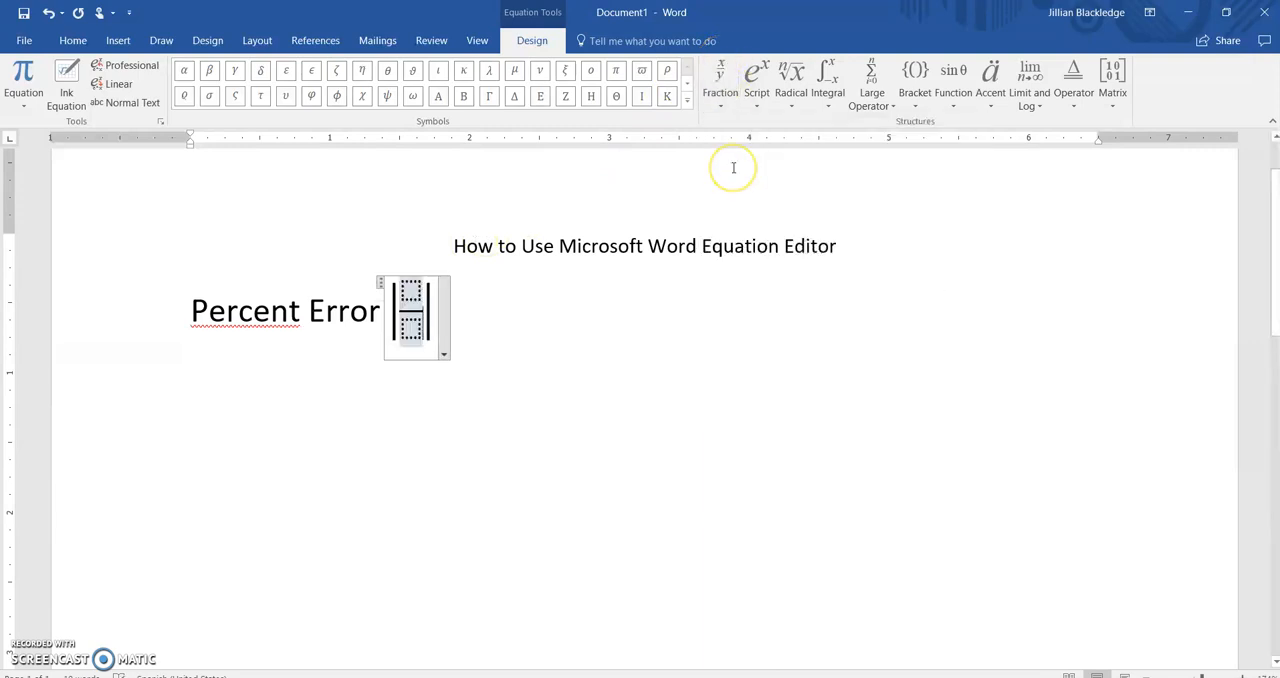
Step: Fill the fraction's numerator with v subscript A, using a subscript structure, followed by a minus sign
key(Left)
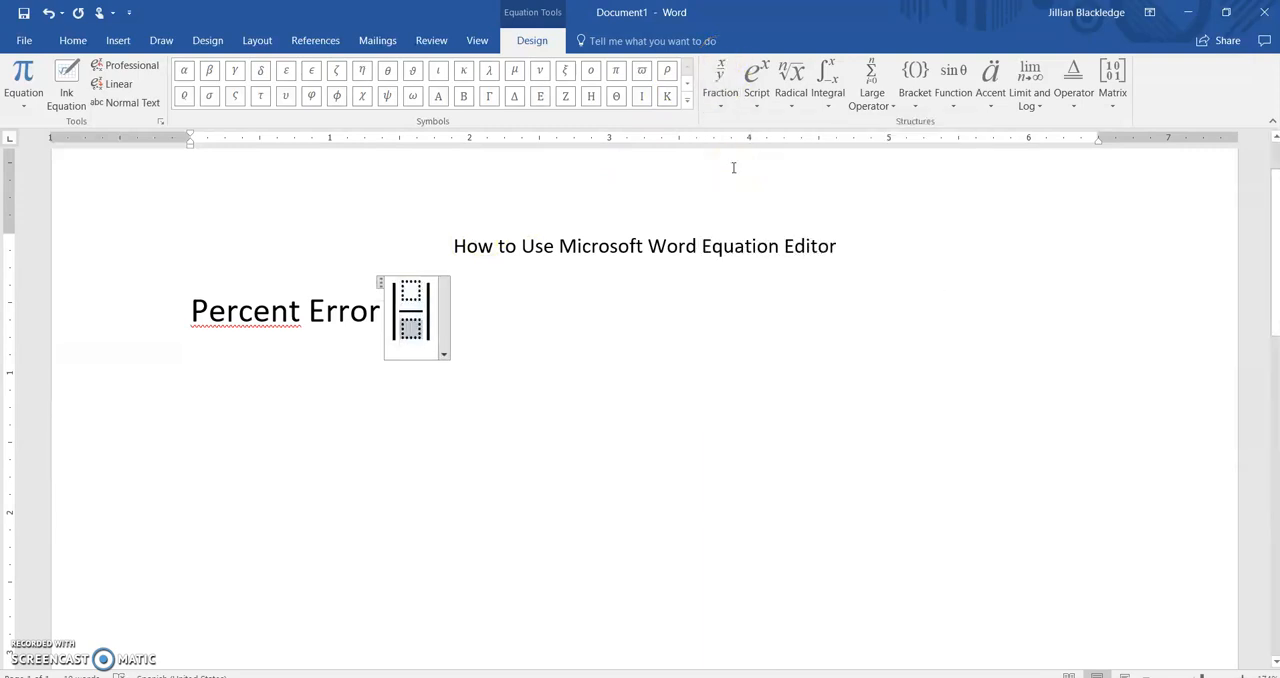
key(Up)
drag(736, 250, 414, 293)
triple_click(417, 295)
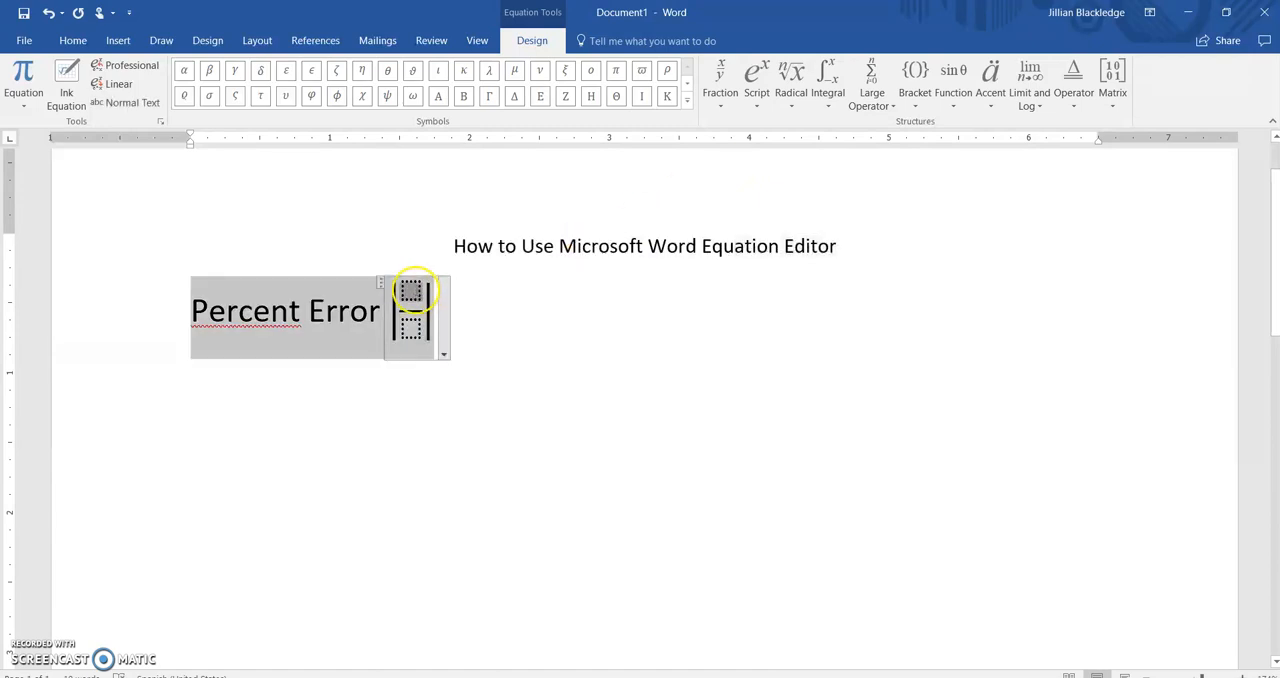
click(543, 331)
click(414, 295)
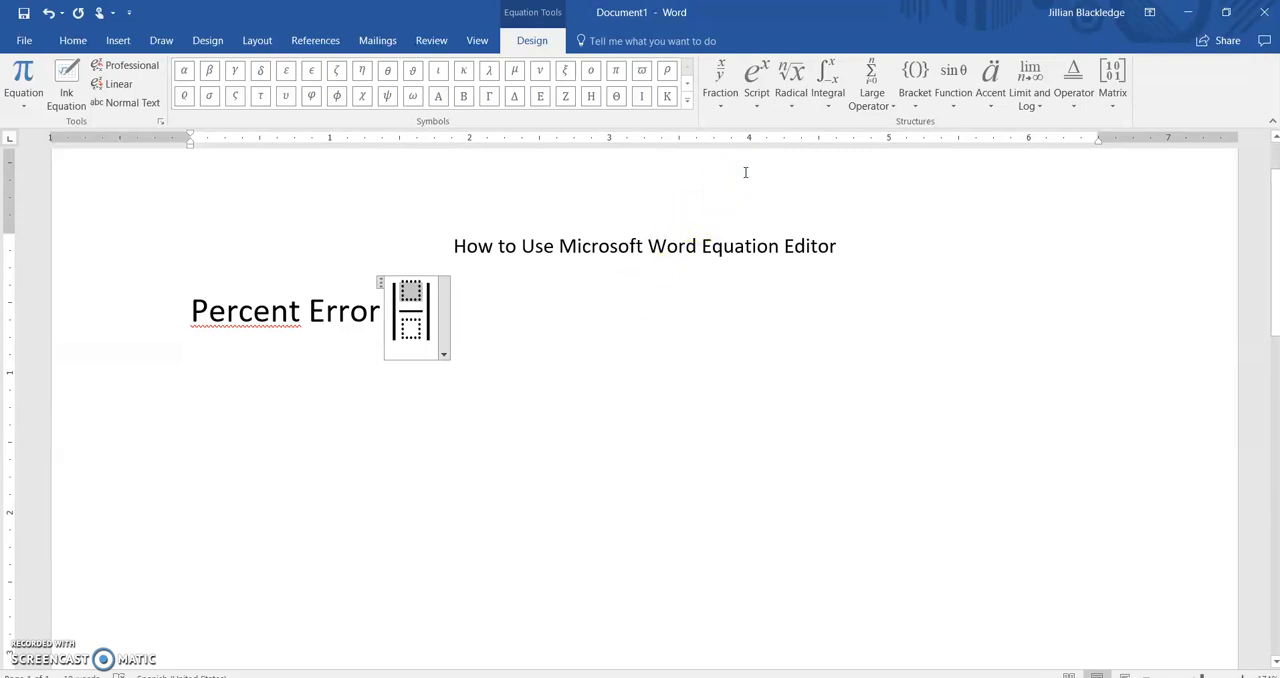
click(758, 78)
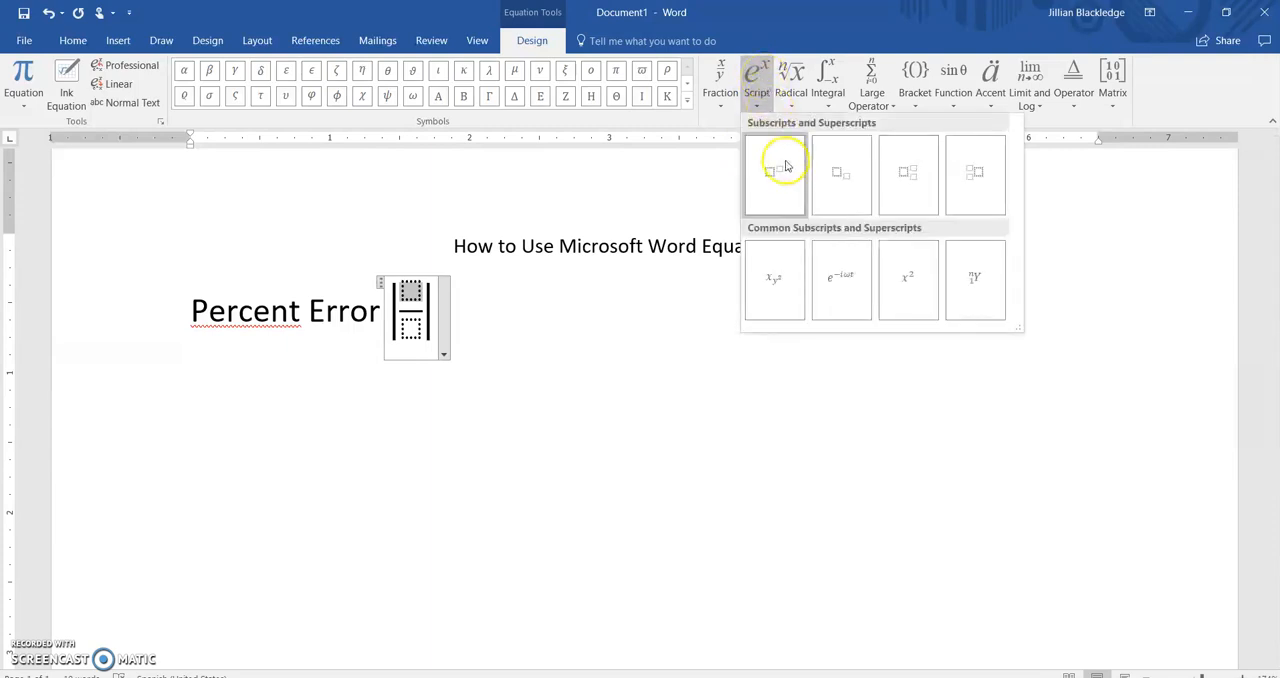
click(842, 182)
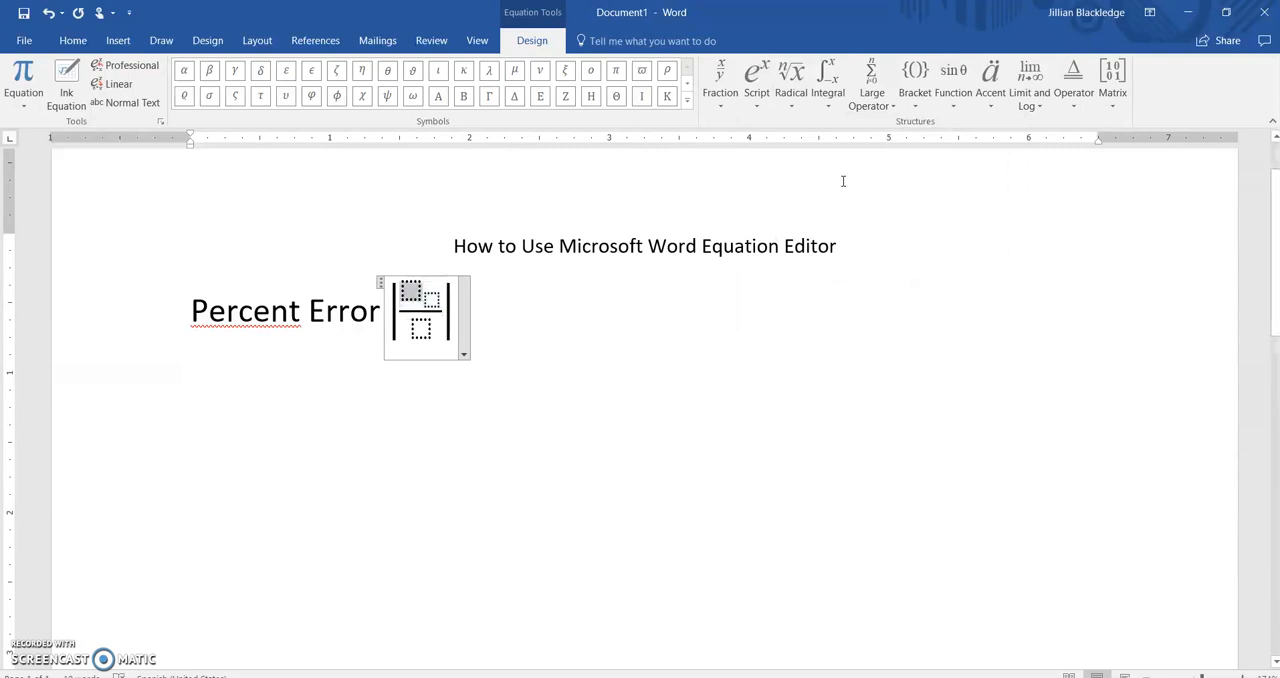
text(v)
key(Right)
text(A)
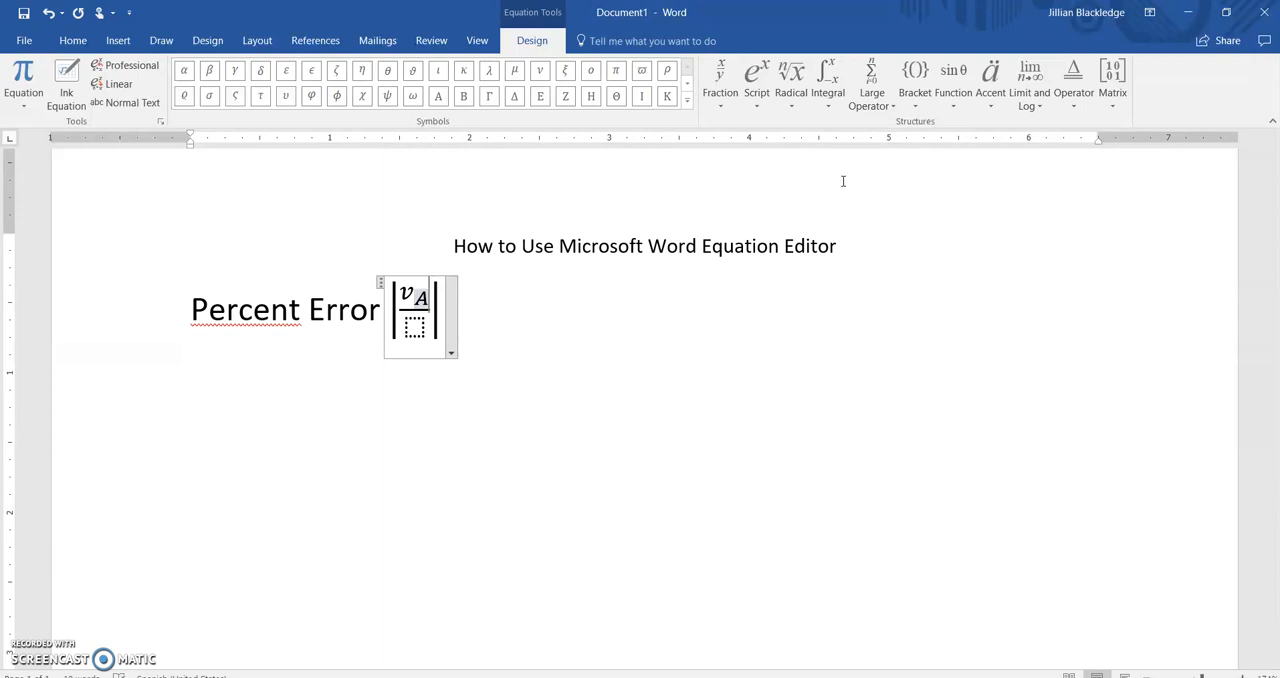
key(Right)
text(-)
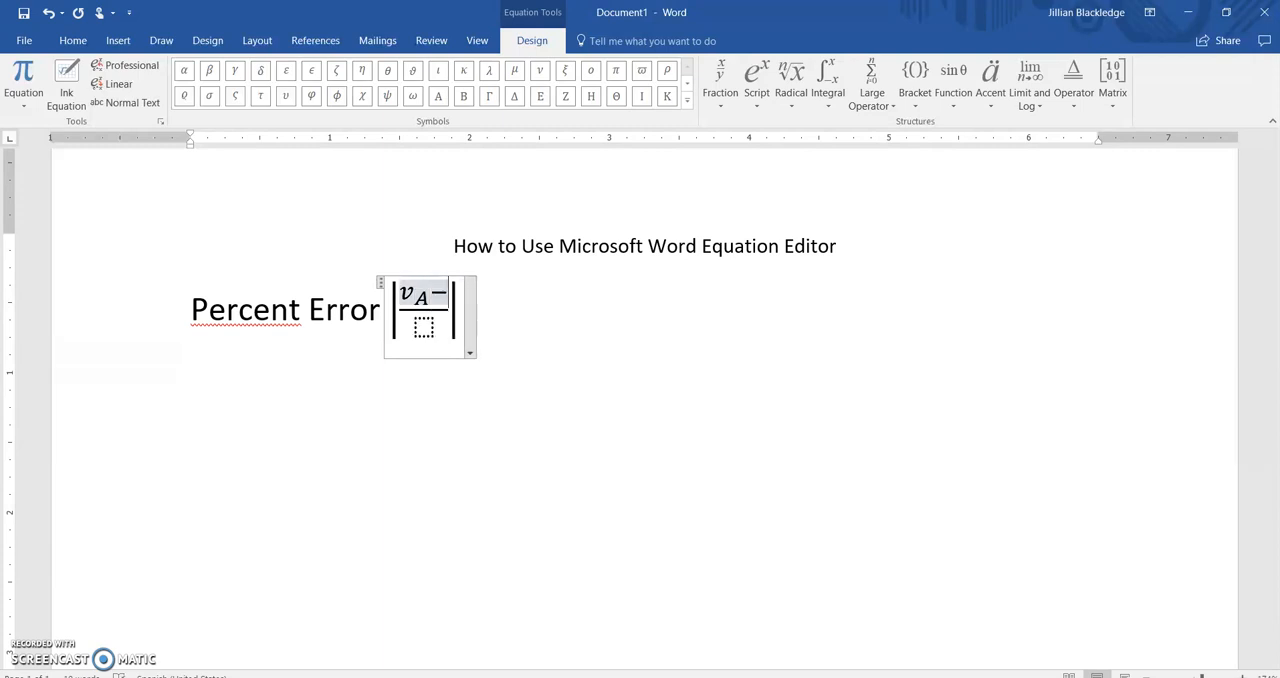
Step: Add v subscript E after the minus sign in the numerator, using a subscript structure
click(756, 93)
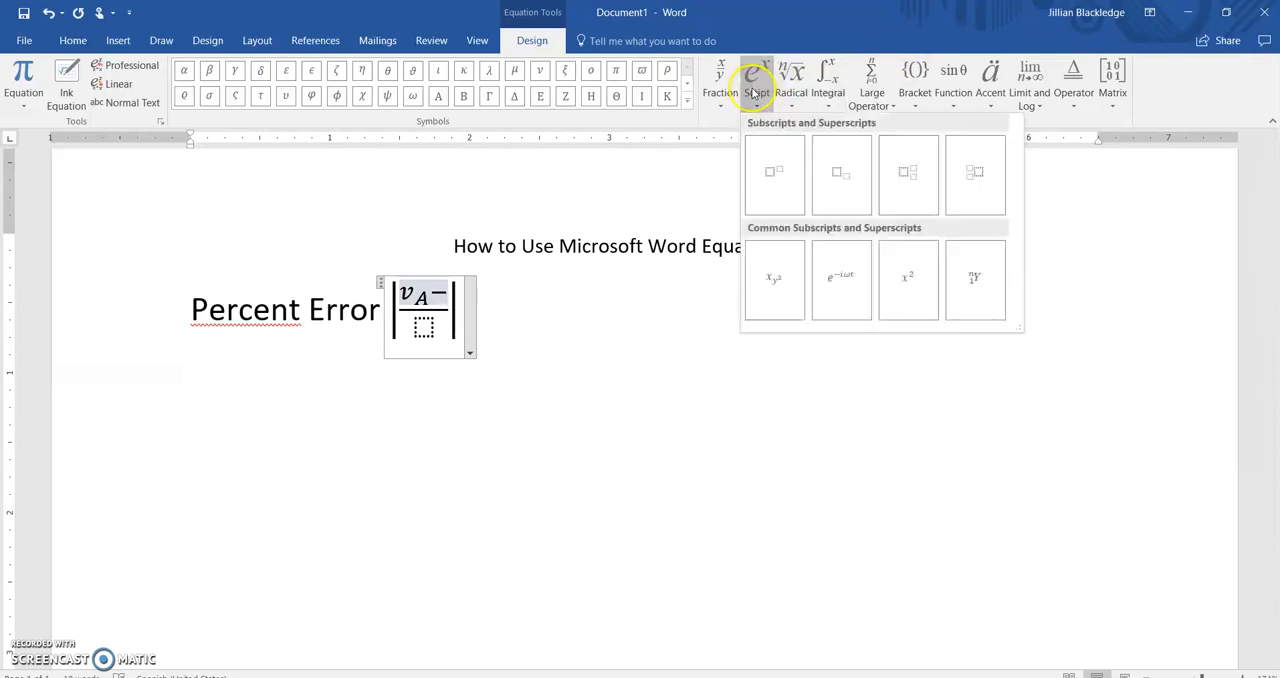
click(843, 176)
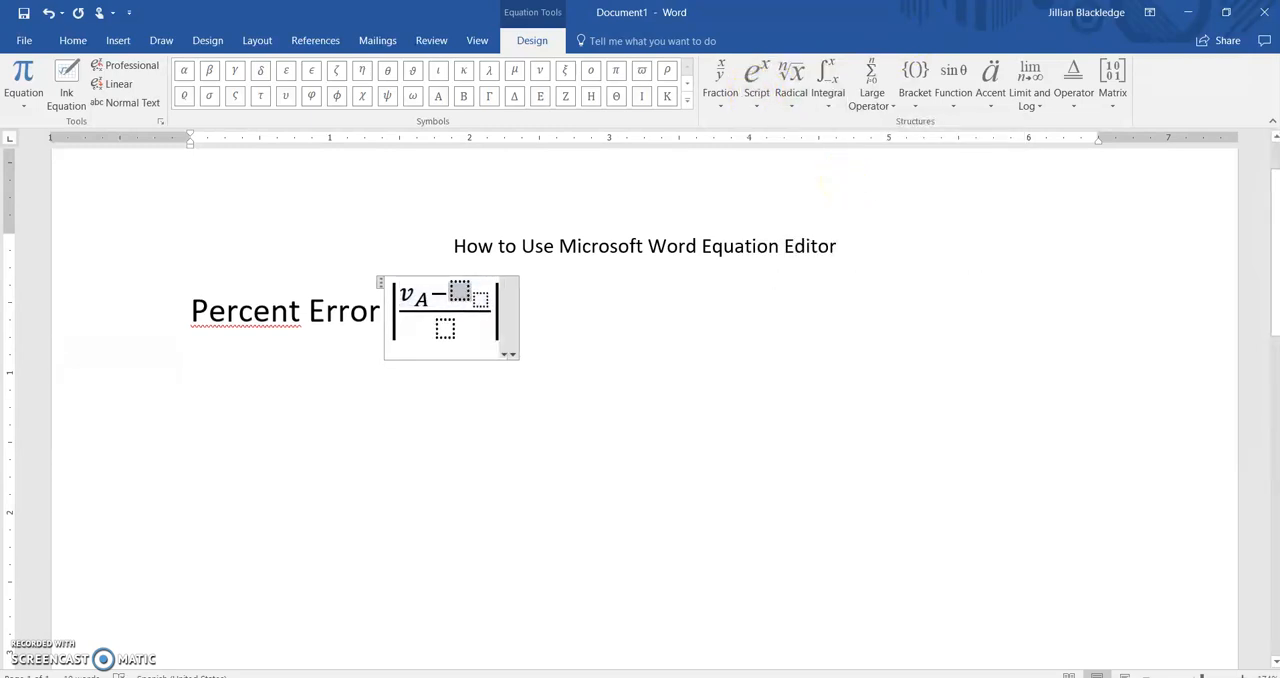
text(v)
key(Right)
text(E)
key(Right)
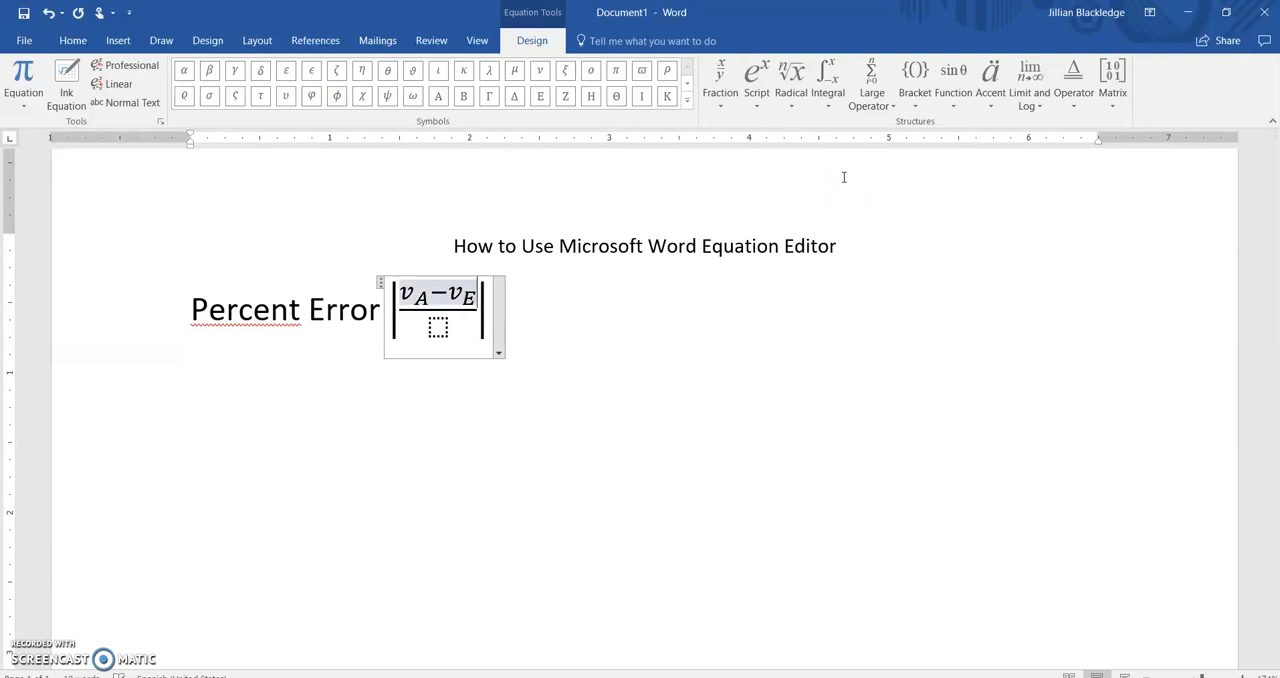
Step: Fill the fraction's denominator with v subscript E, using a subscript structure, and move out of the vertical bars
key(Down)
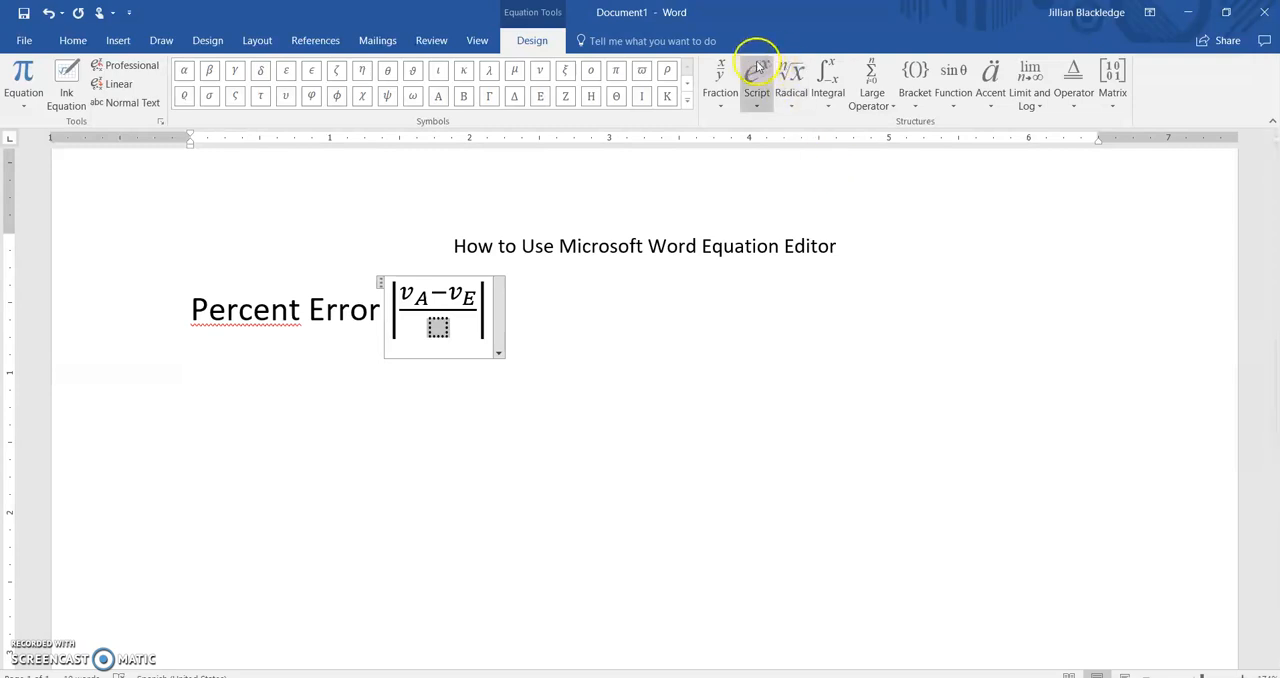
click(757, 88)
click(841, 170)
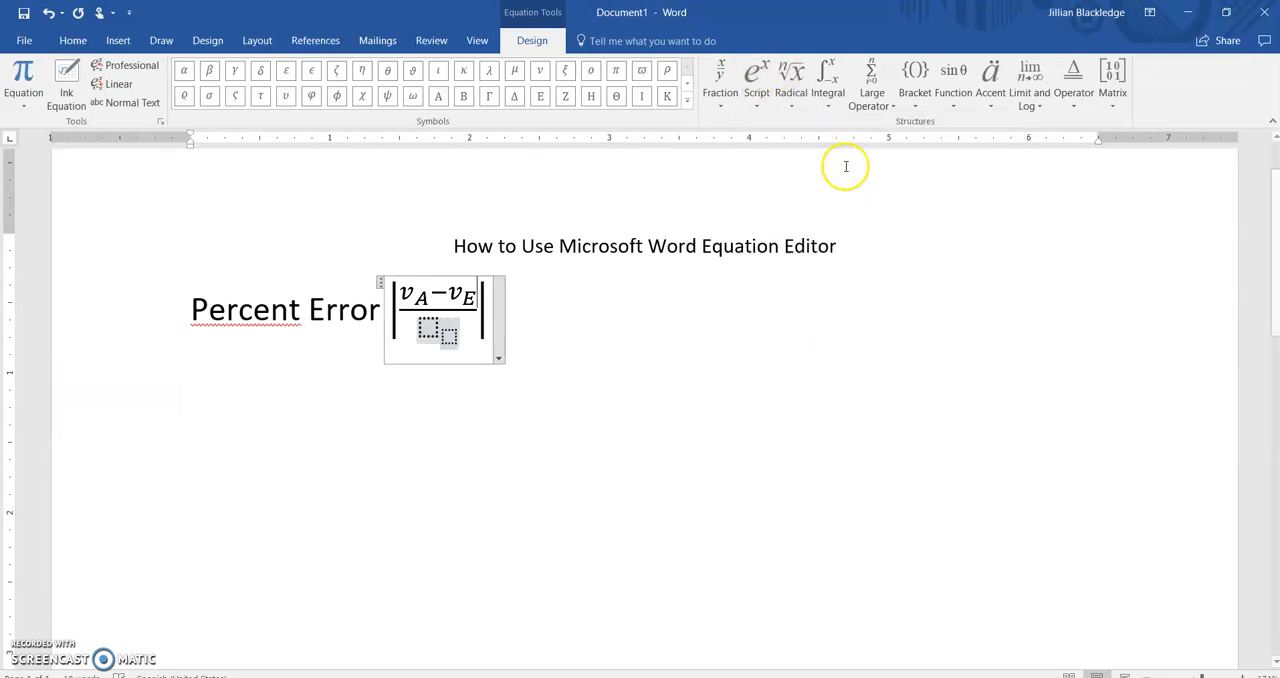
text(v)
key(Right)
text(E)
key(Right)
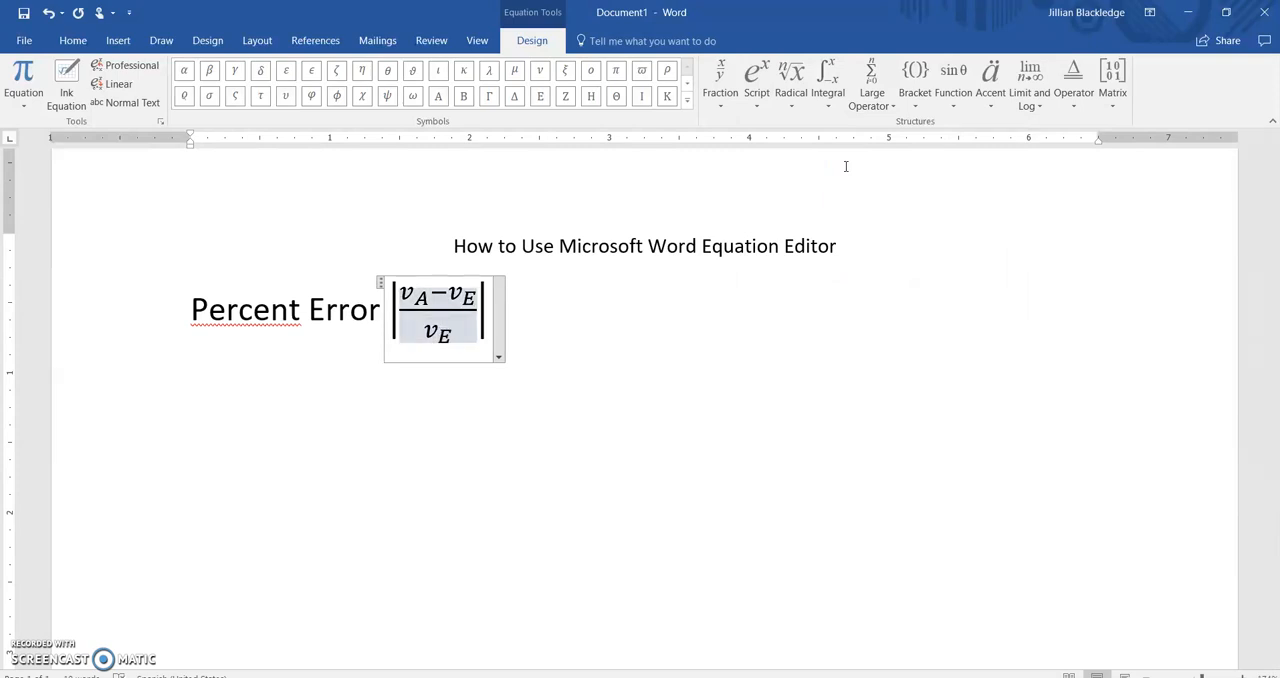
key(Right)
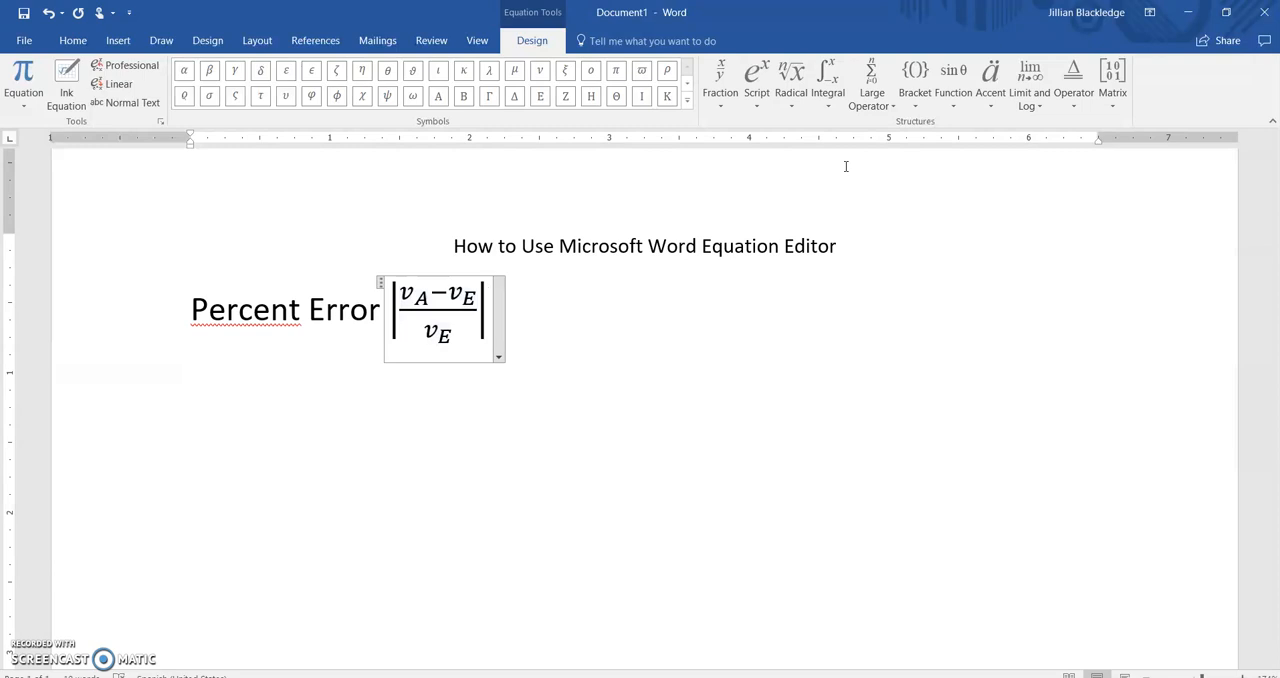
Step: Append the multiplication sign from the Basic Math symbols and 100% after the vertical bars
click(687, 100)
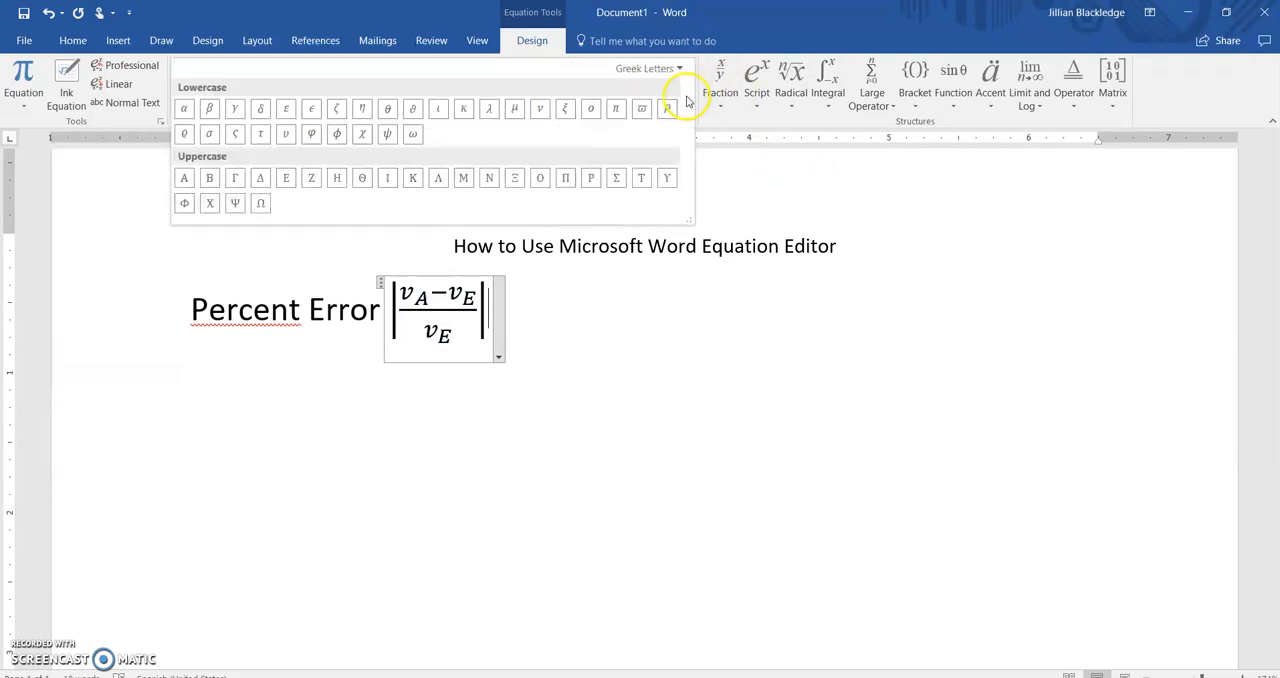
click(668, 70)
click(660, 87)
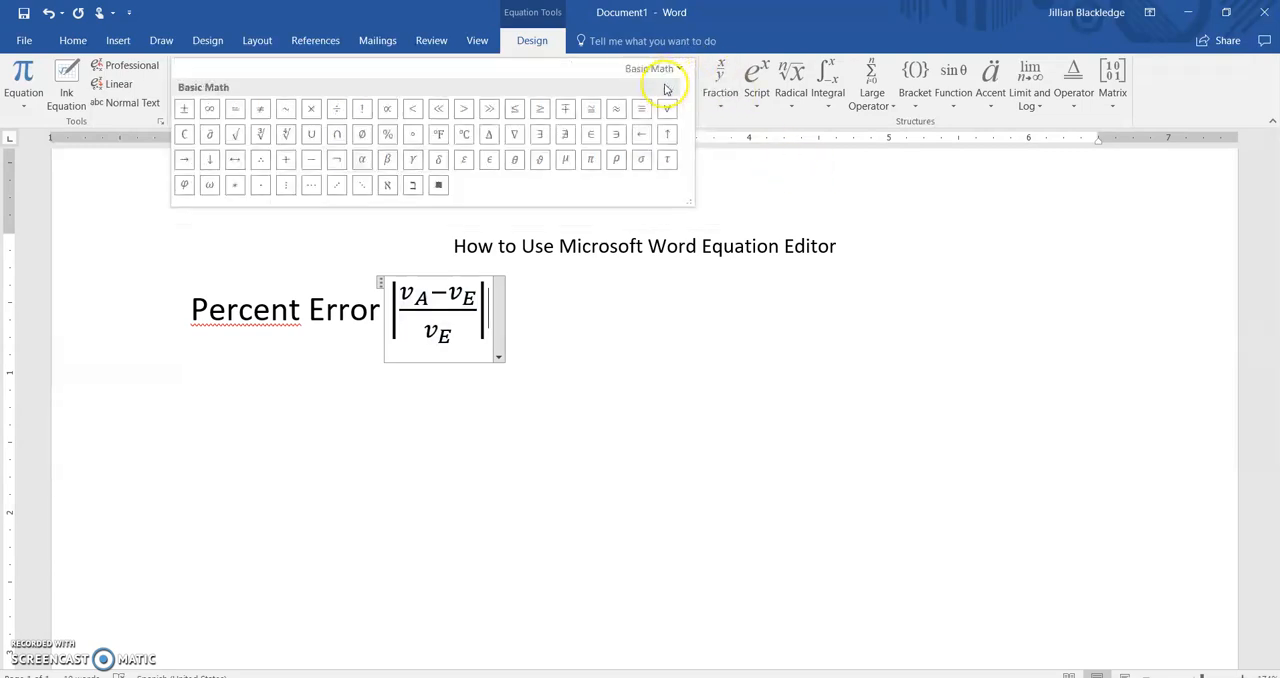
click(311, 108)
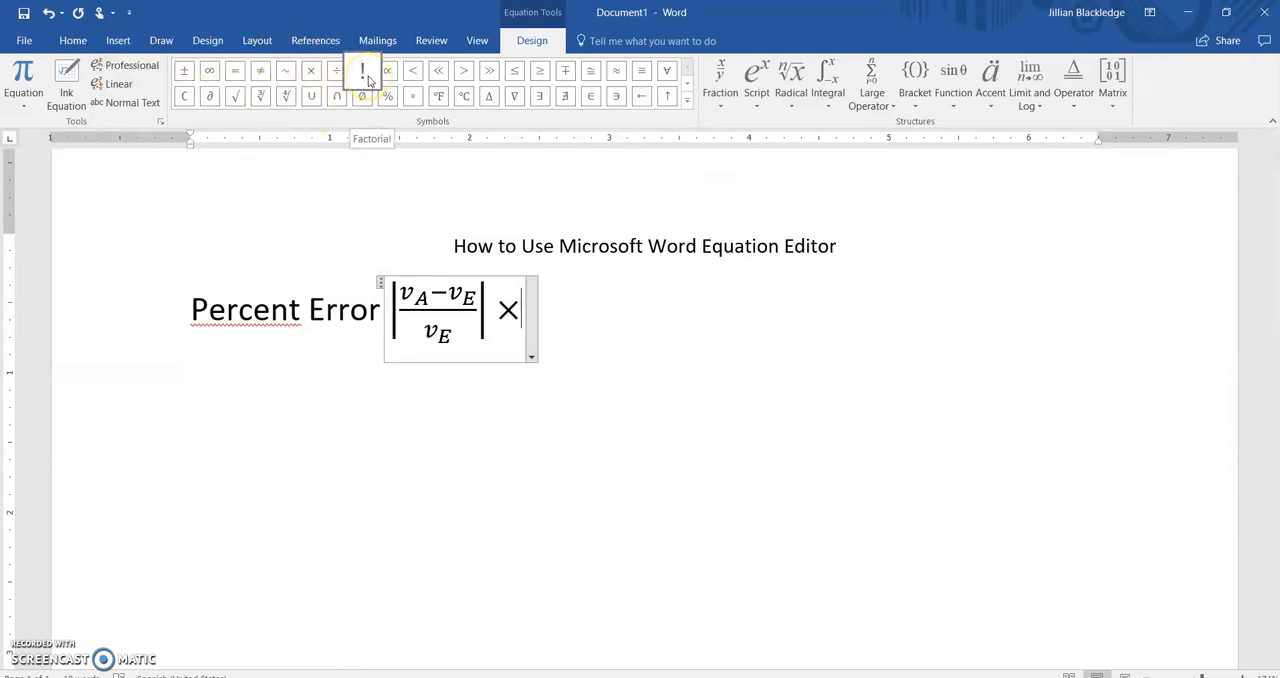
text(100%)
Step: Add an equals sign at the start of the equation, before the vertical bars, and leave the equation
key(Left)
key(Left)
key(Left)
key(Left)
key(Left)
key(Left)
key(Left)
key(Left)
key(Left)
key(Left)
key(Left)
key(Left)
key(Left)
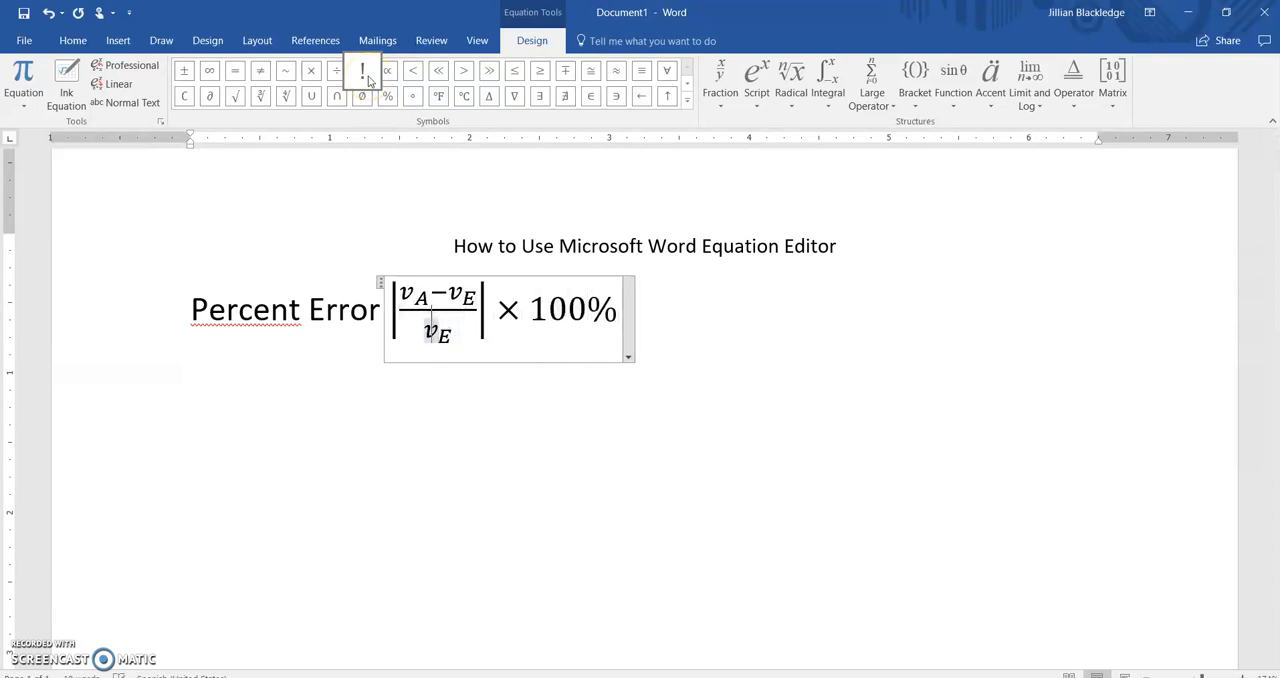
key(Left)
key(Left)
key(Left)
key(Left)
key(Left)
key(Left)
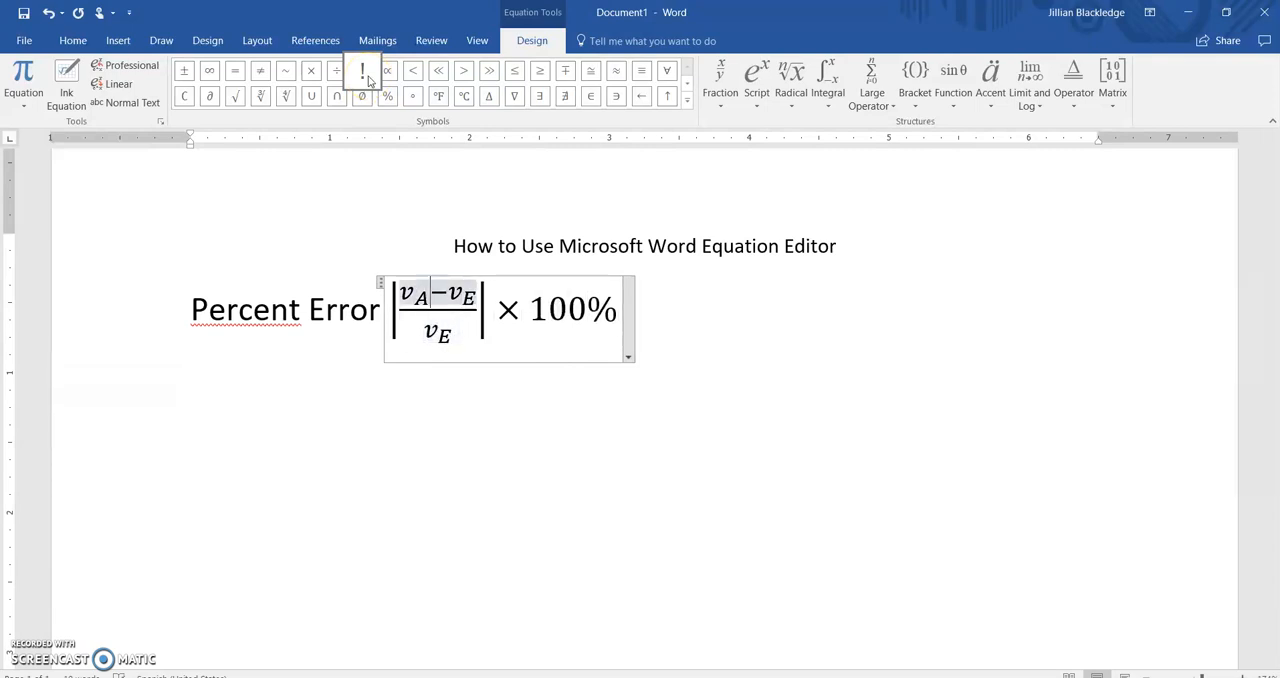
key(Left)
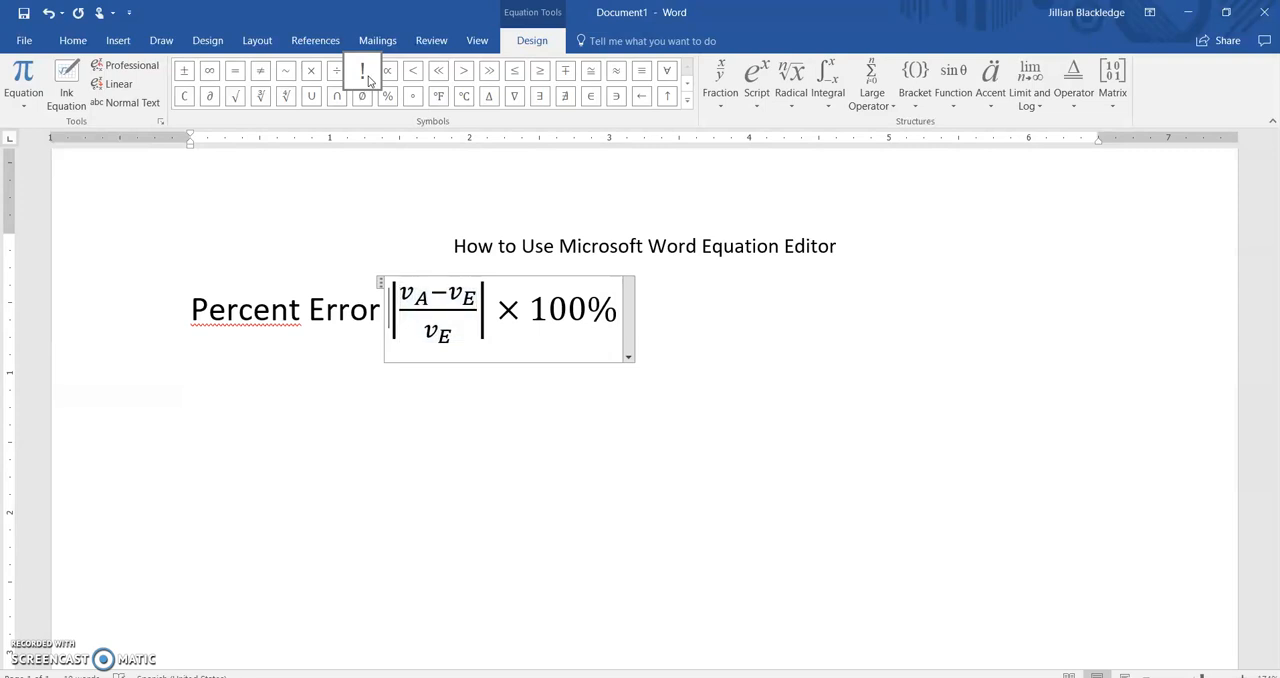
text(=)
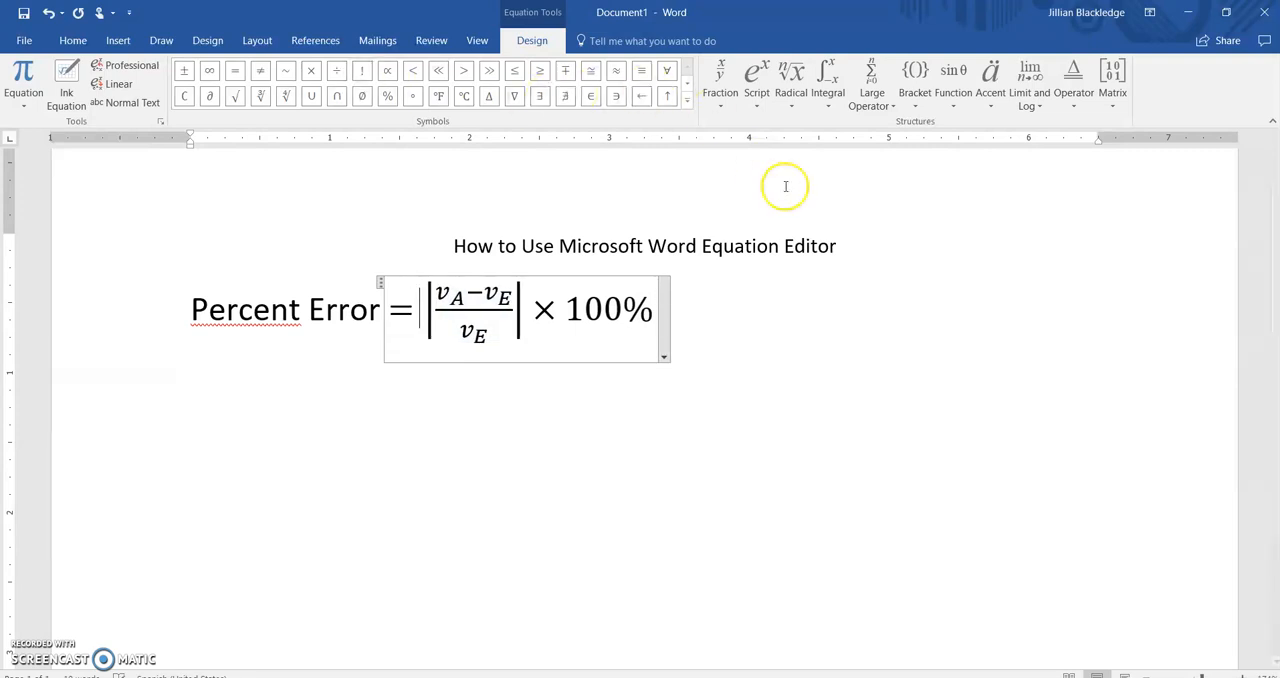
click(760, 295)
Step: Insert a new equation on the line below the percent error formula and add an empty superscript structure to it
key(Return)
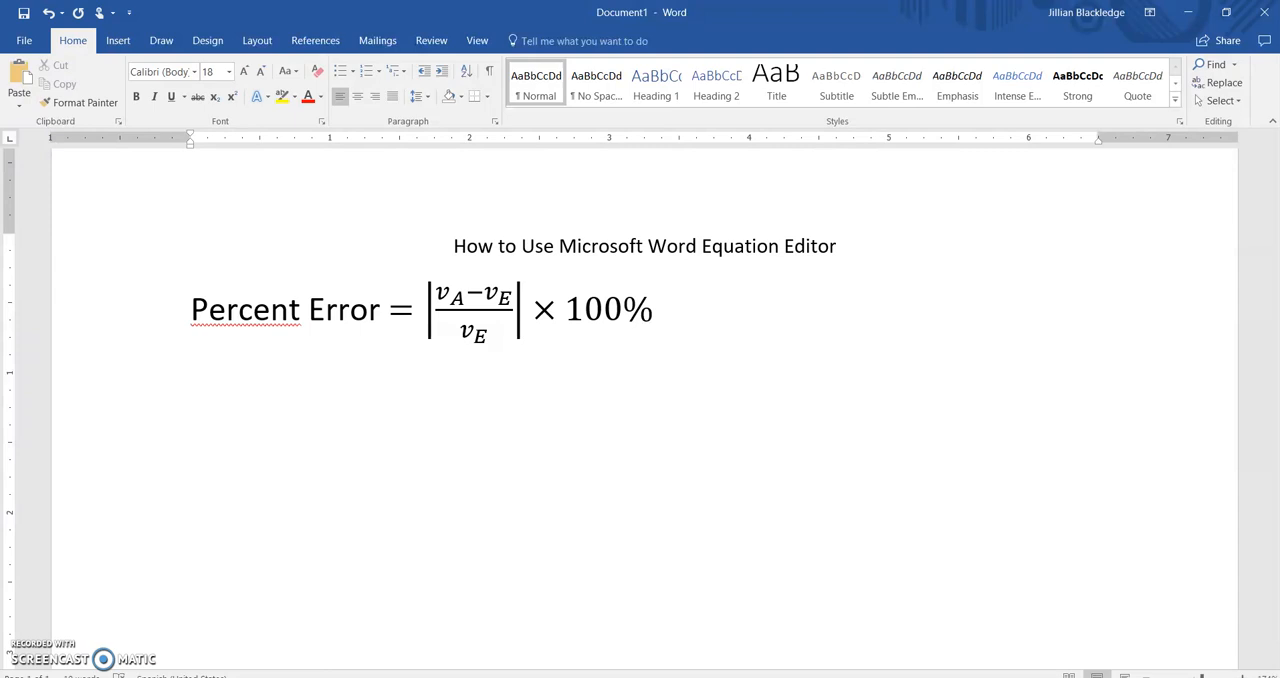
click(119, 44)
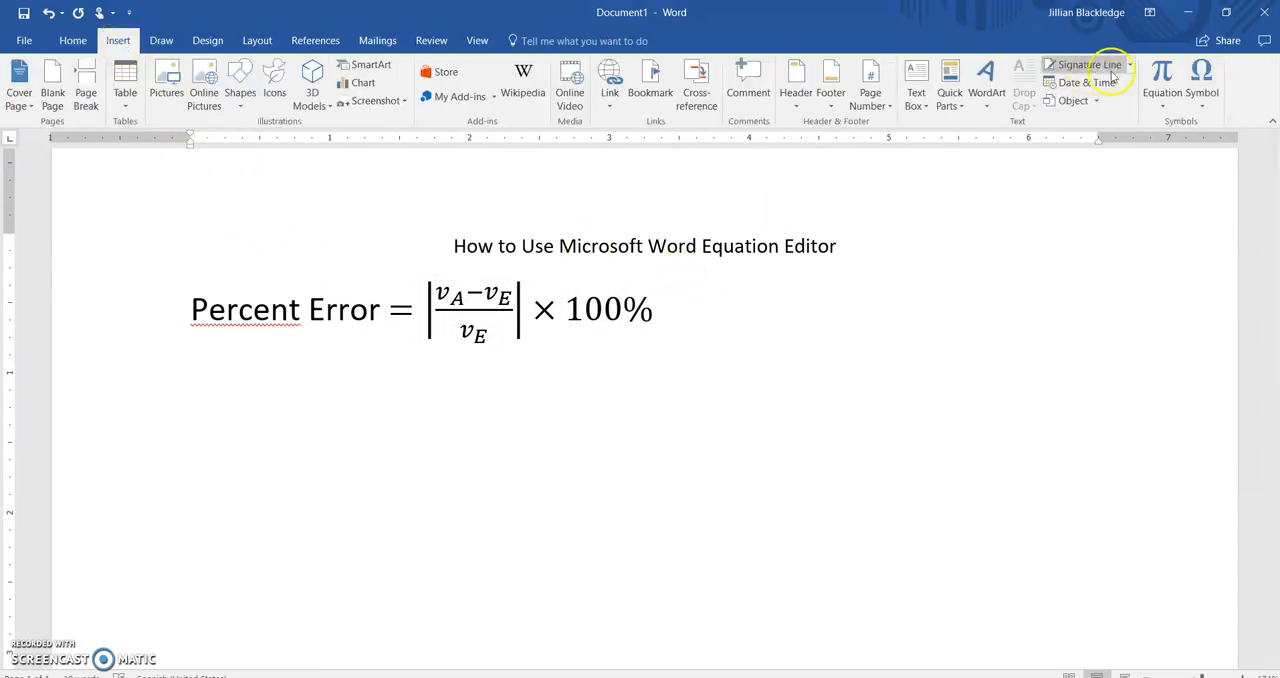
click(1161, 72)
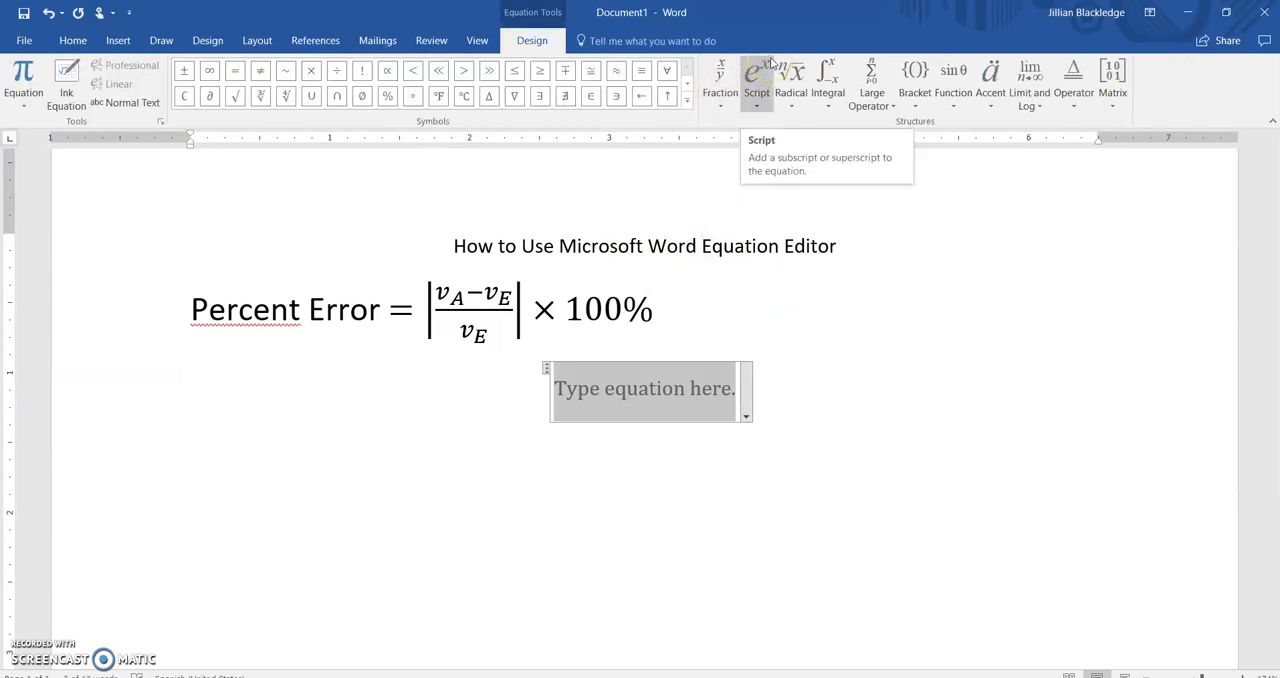
click(771, 64)
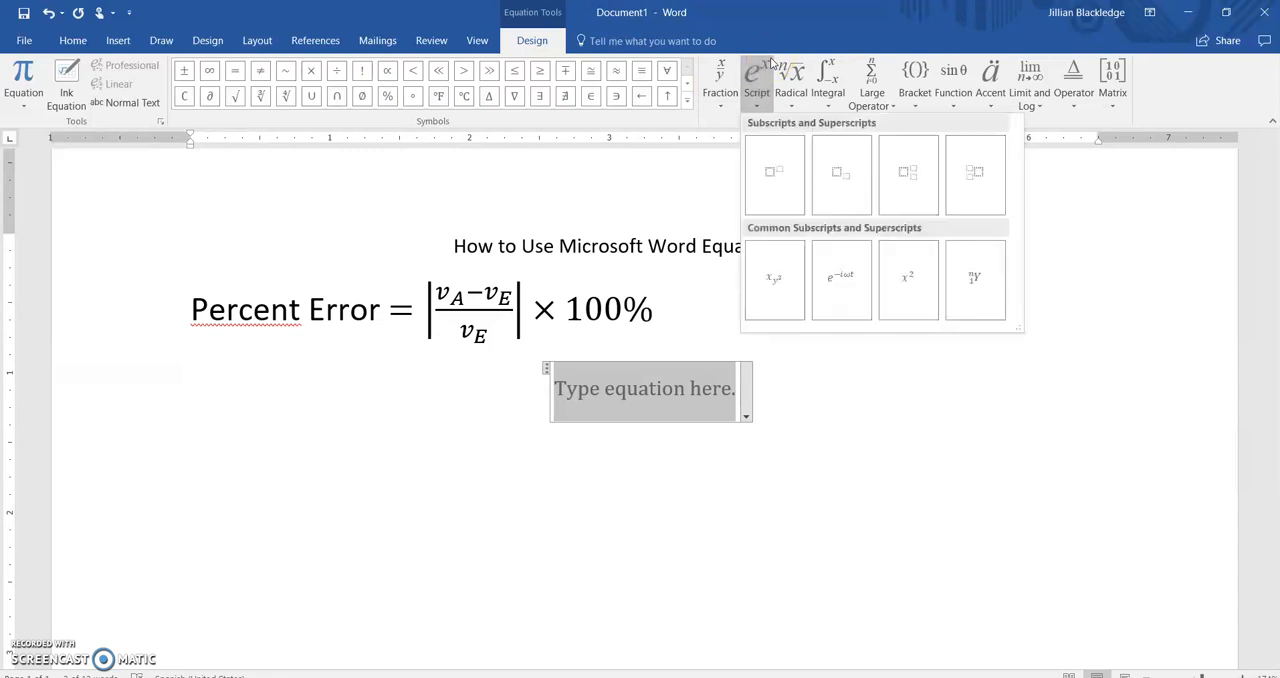
click(776, 180)
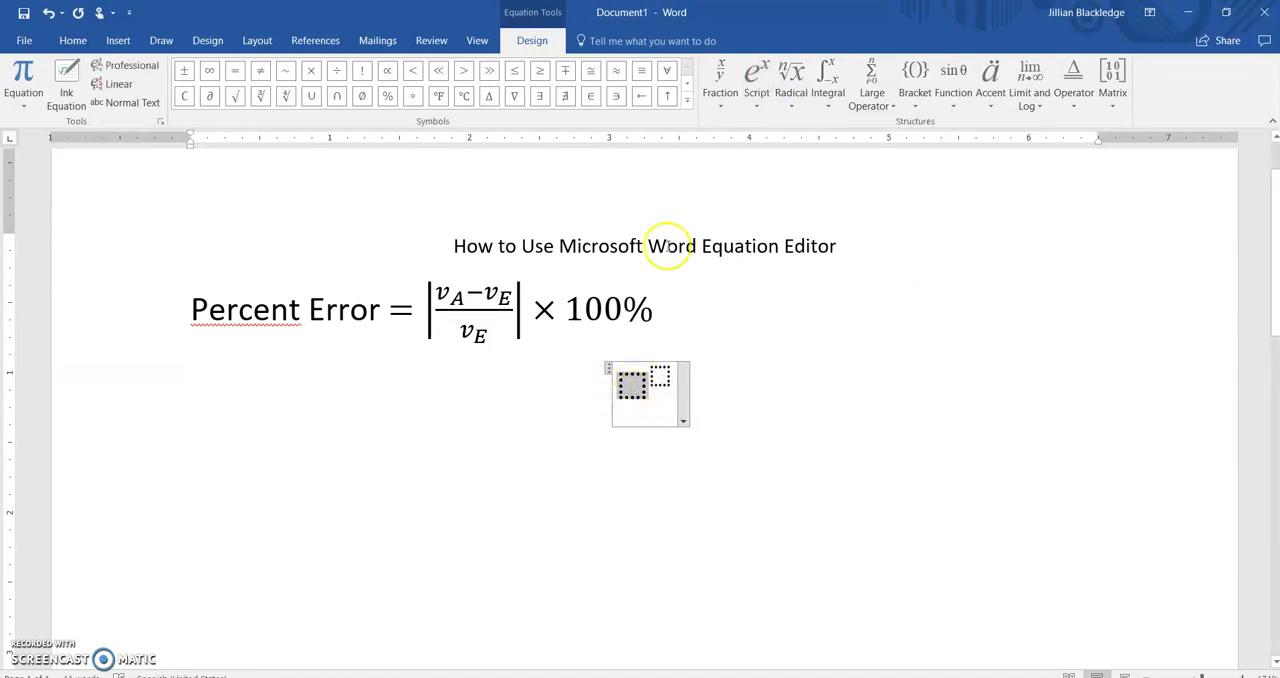
Step: Fill the superscript structure with the lowercase Greek letter chi as the base and 2 as the exponent
click(687, 104)
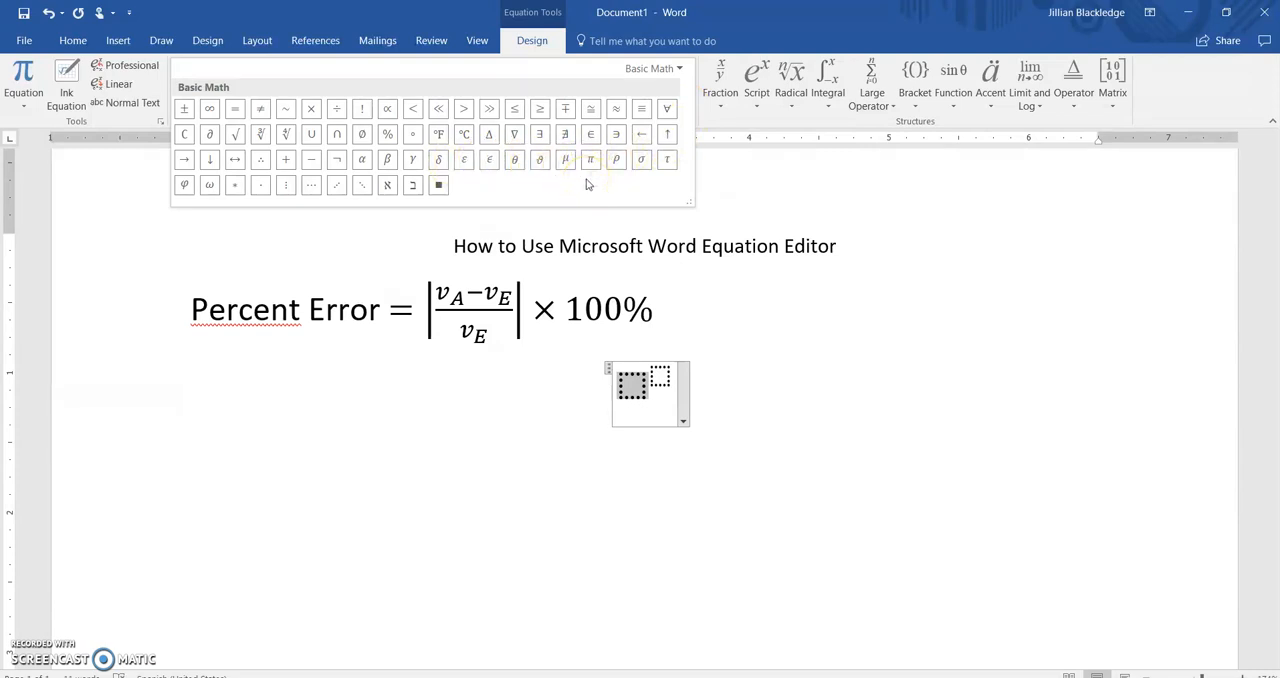
click(673, 69)
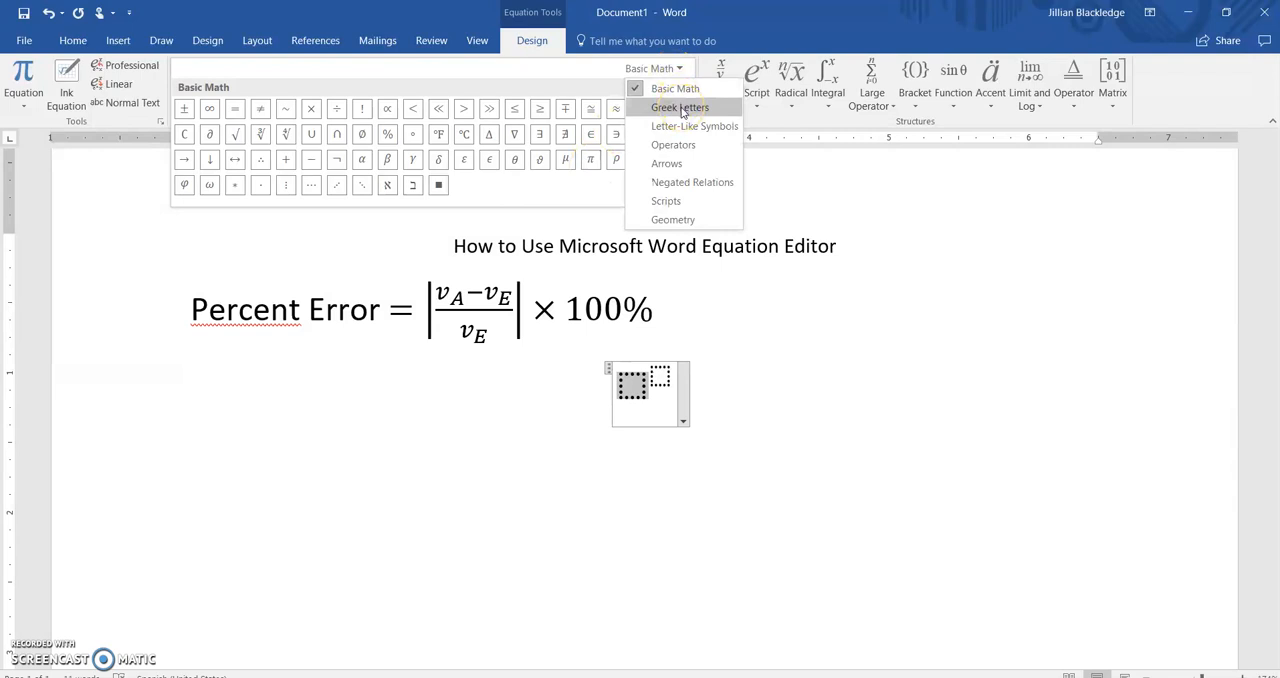
click(681, 108)
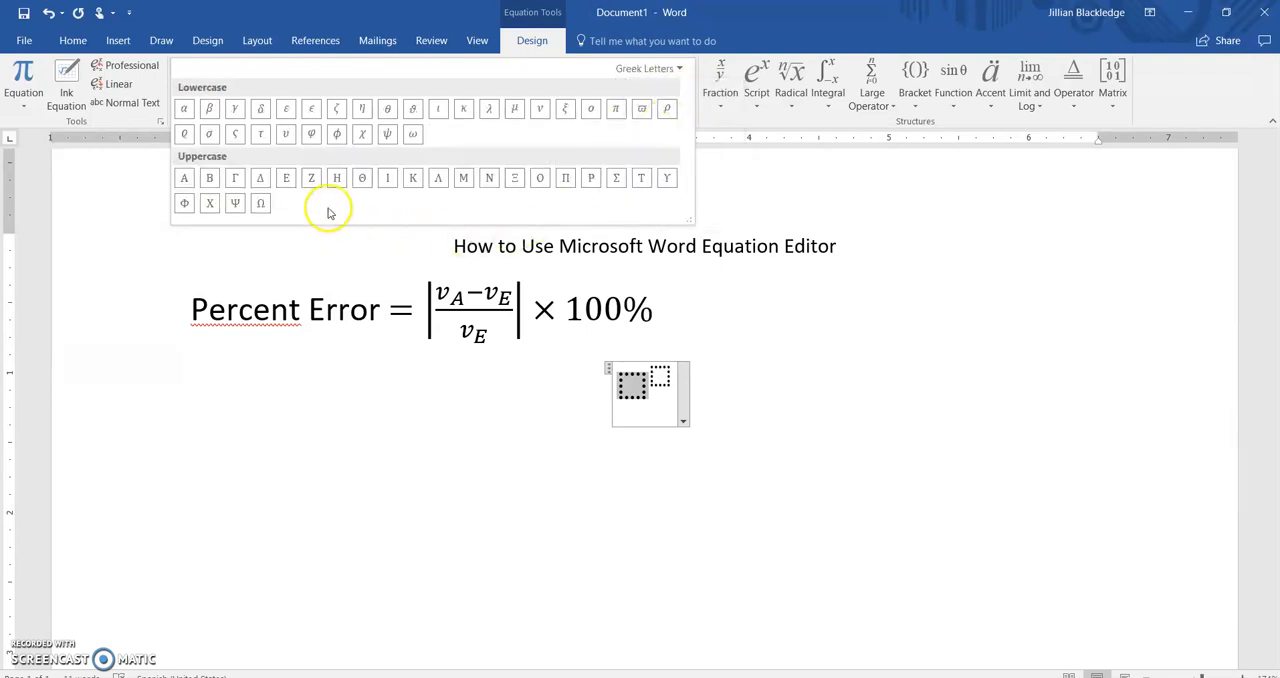
click(361, 136)
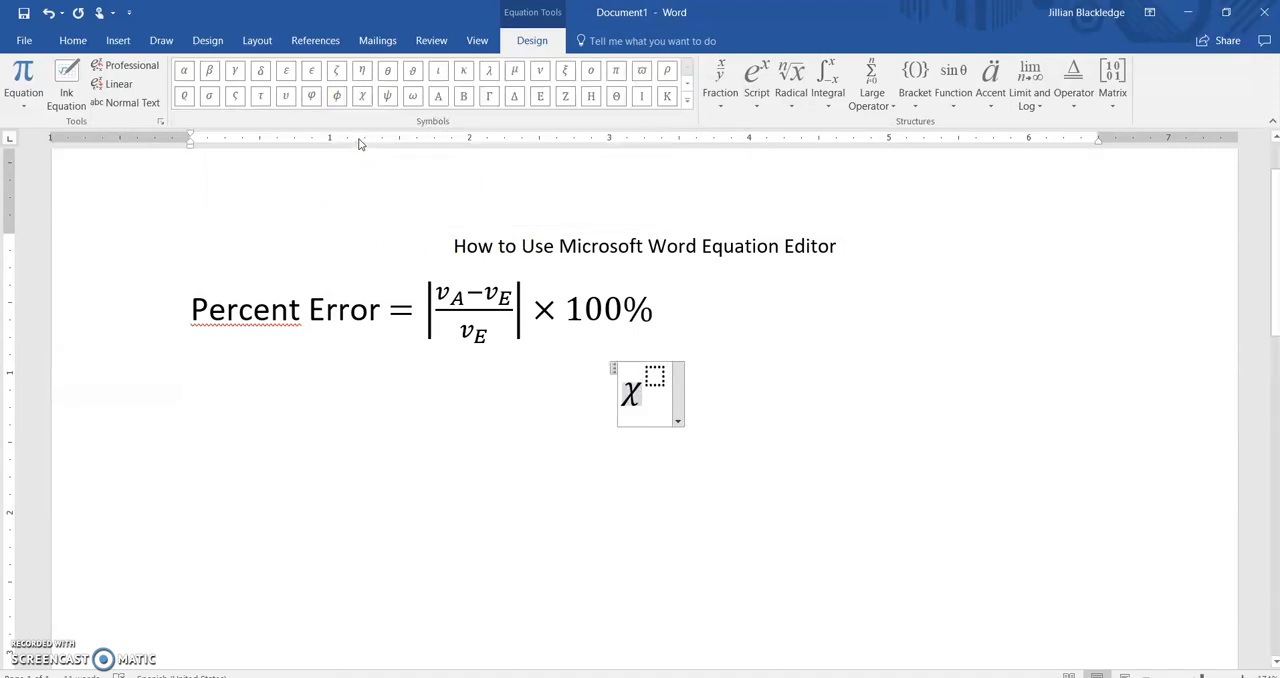
key(Right)
text(2)
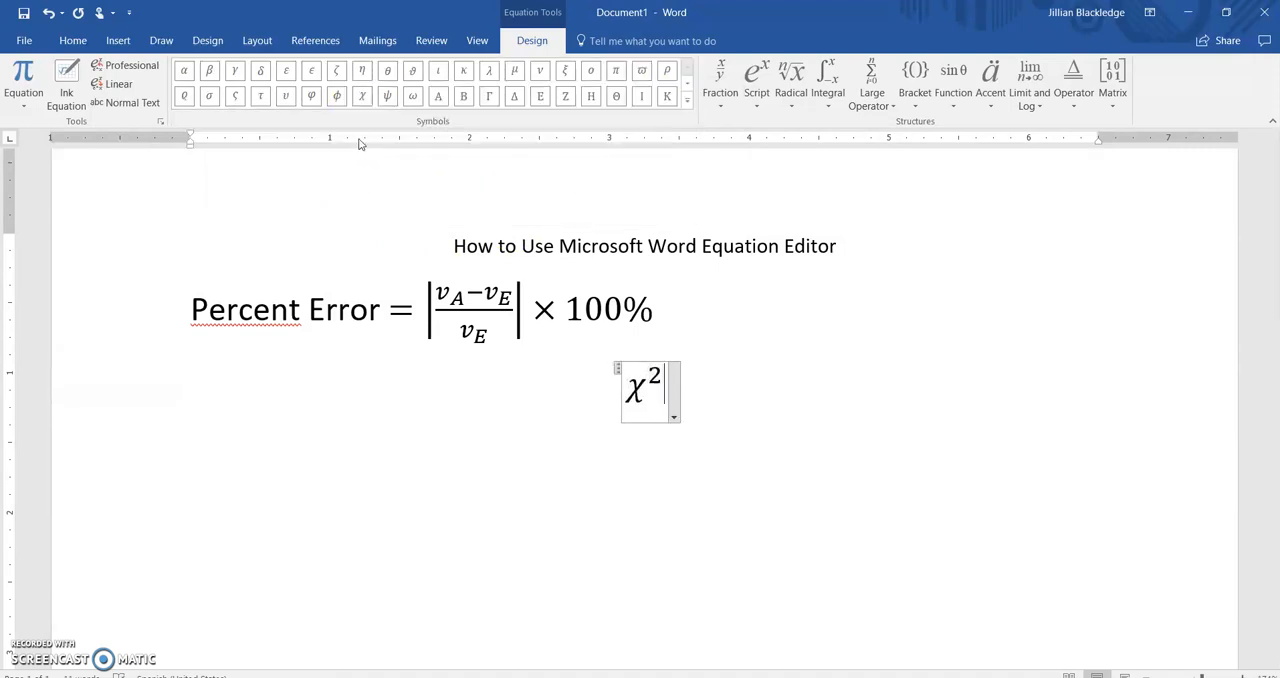
Step: Insert another empty equation on the line below chi squared and look at the available radical structures
key(Right)
key(Return)
key(alt+equal)
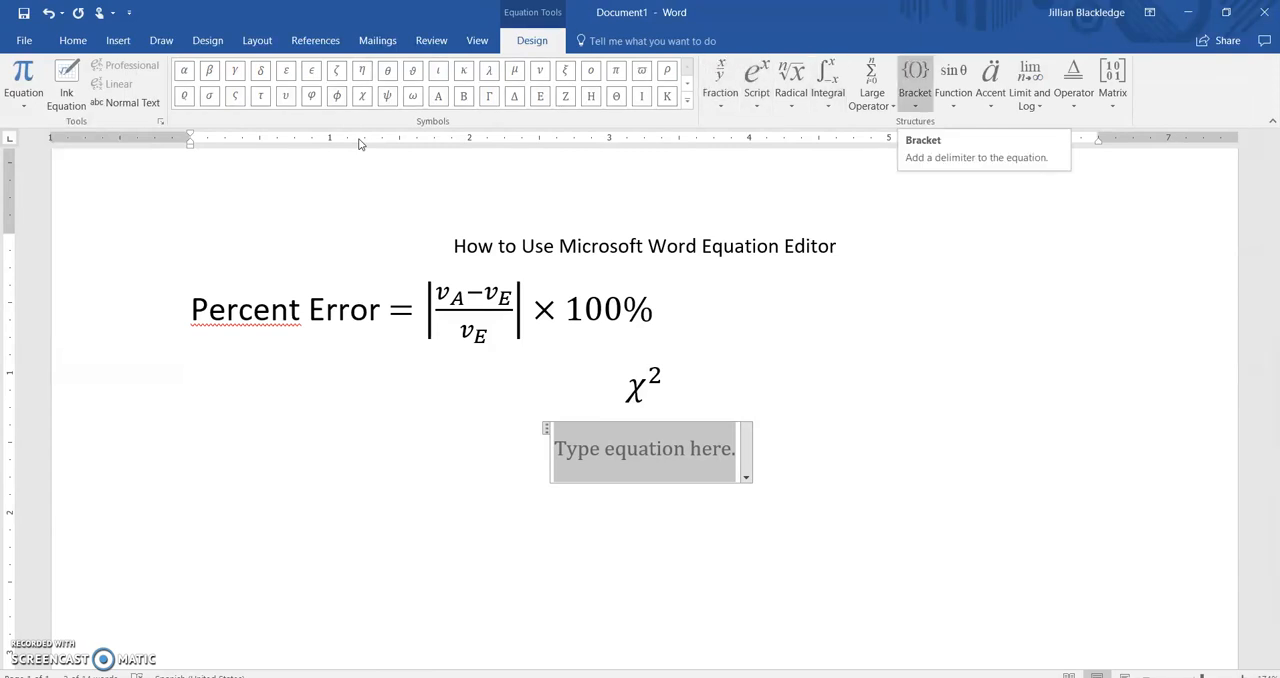
click(798, 104)
click(798, 104)
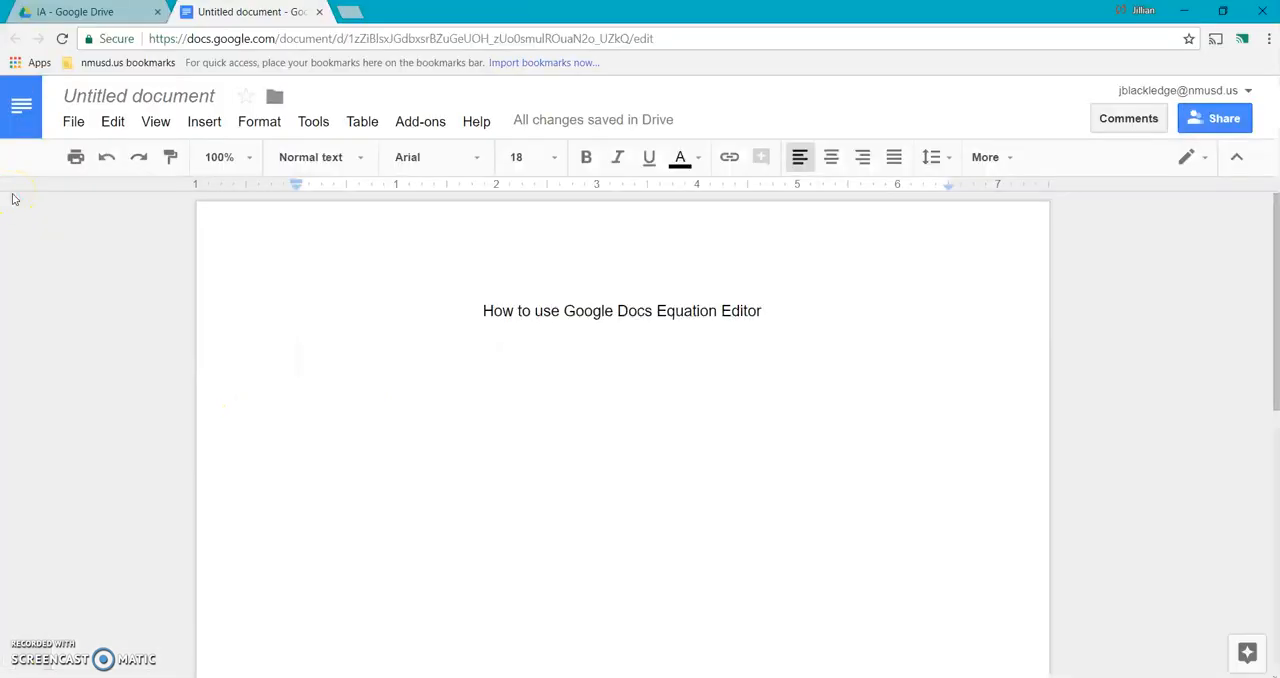
Step: In the Google Docs document, write "Percent Error" below the title and insert an equation after it
text(Percent Error)
key(BackSpace)
key(BackSpace)
text(ror)
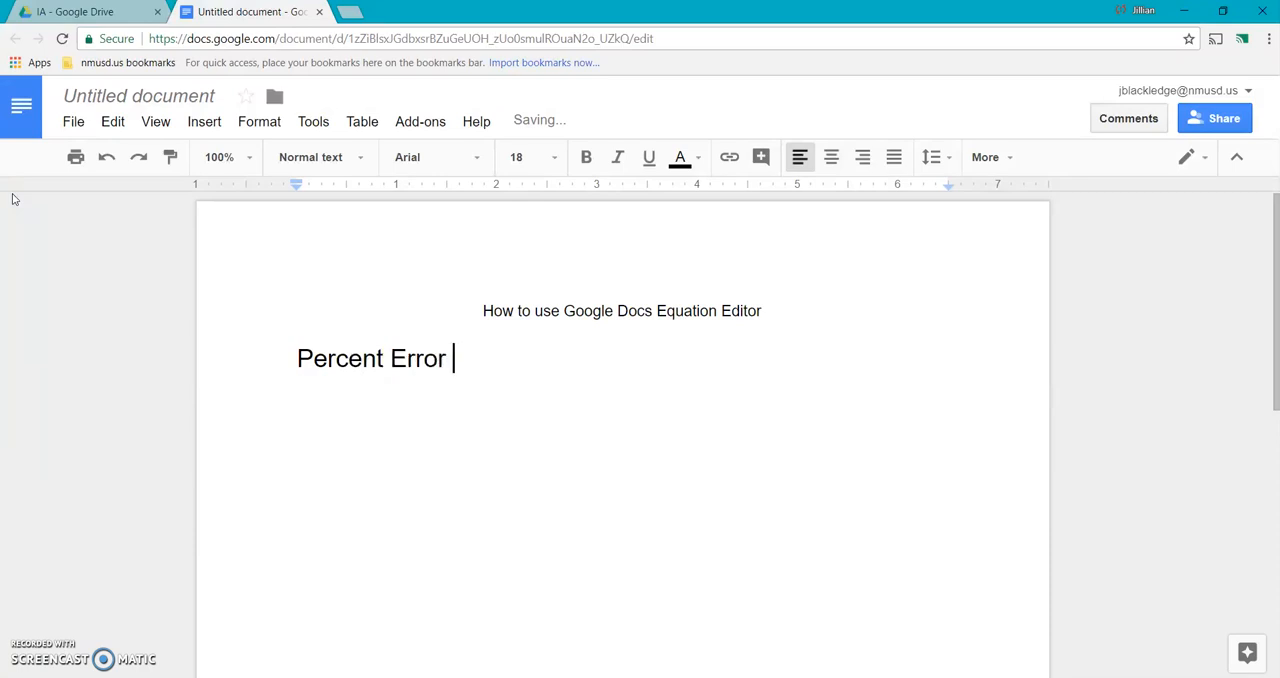
click(206, 123)
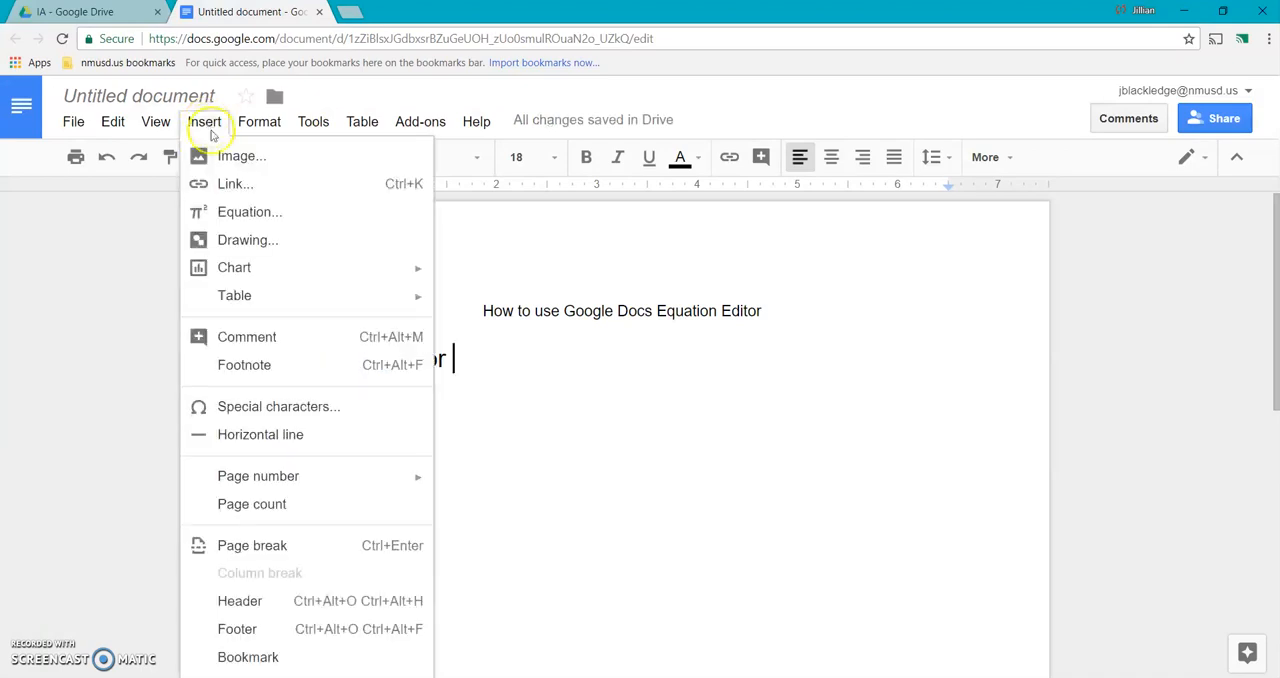
click(252, 213)
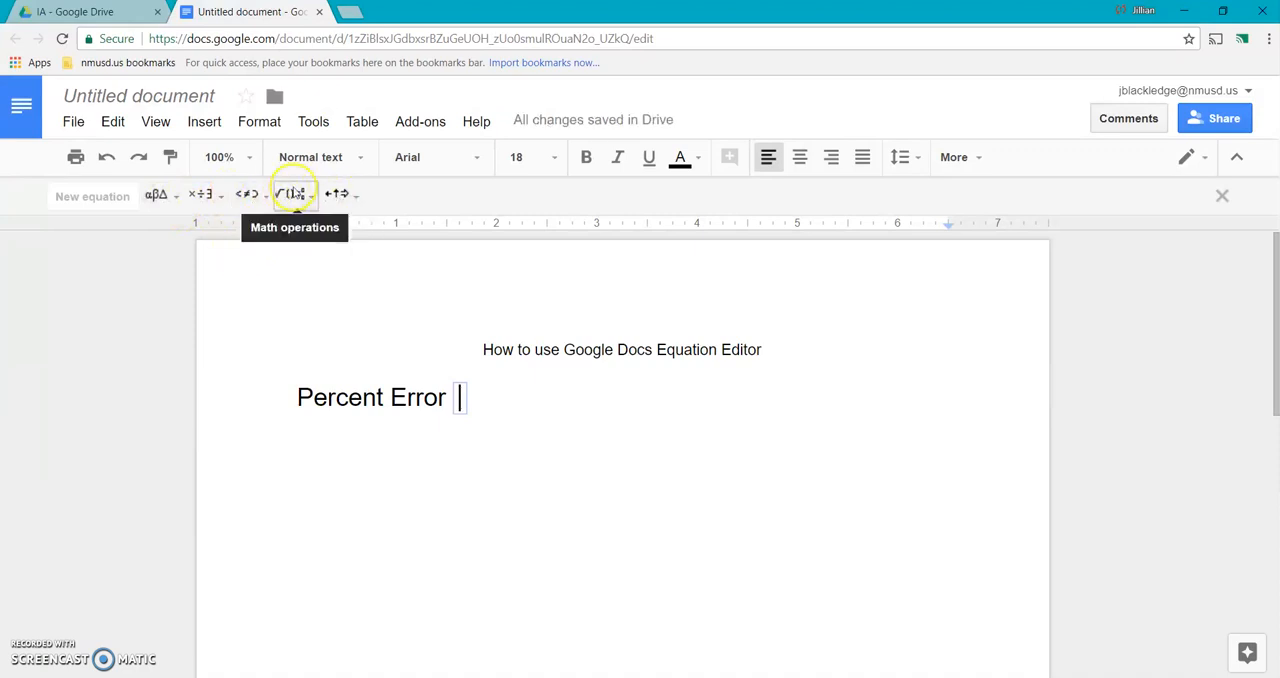
Step: Add absolute value bars to the equation and place an empty fraction inside them
click(292, 194)
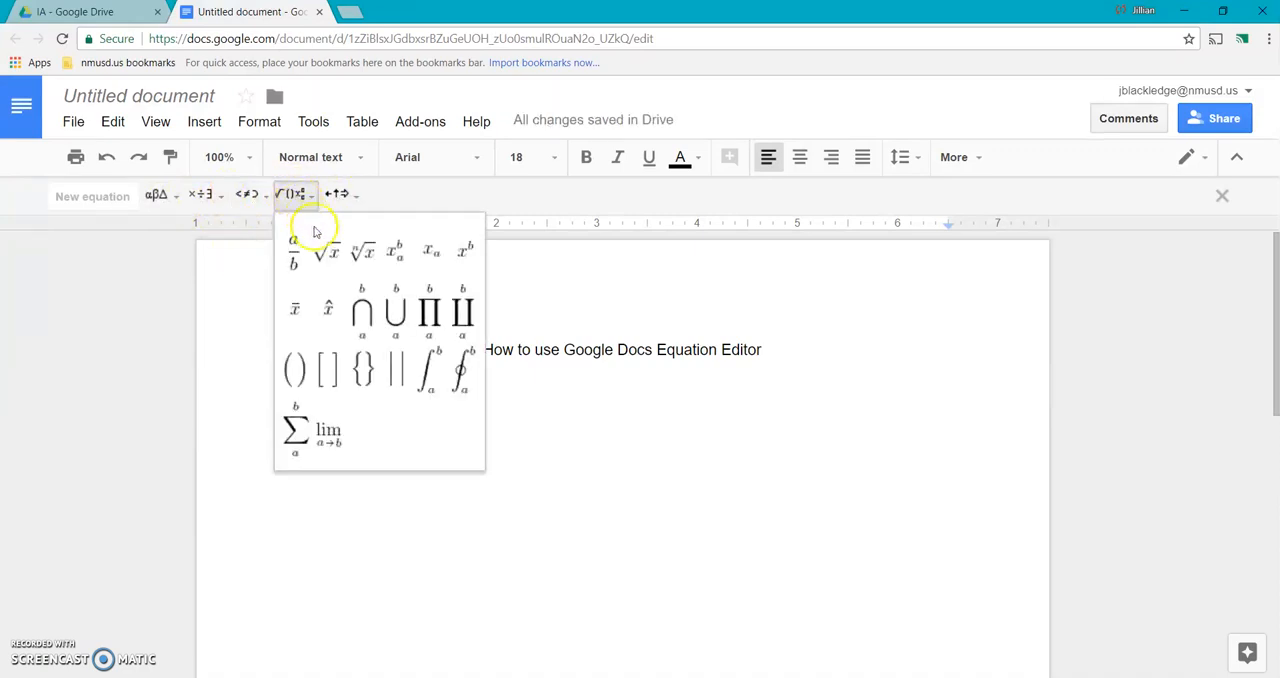
click(396, 374)
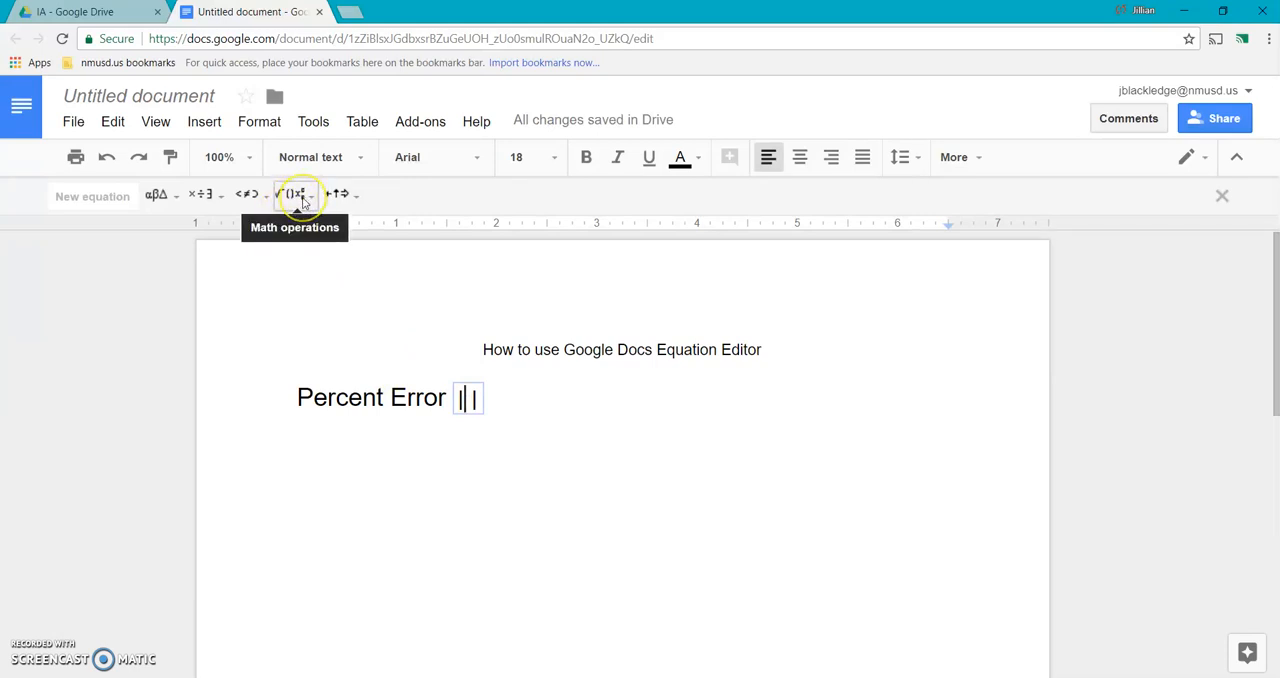
click(300, 197)
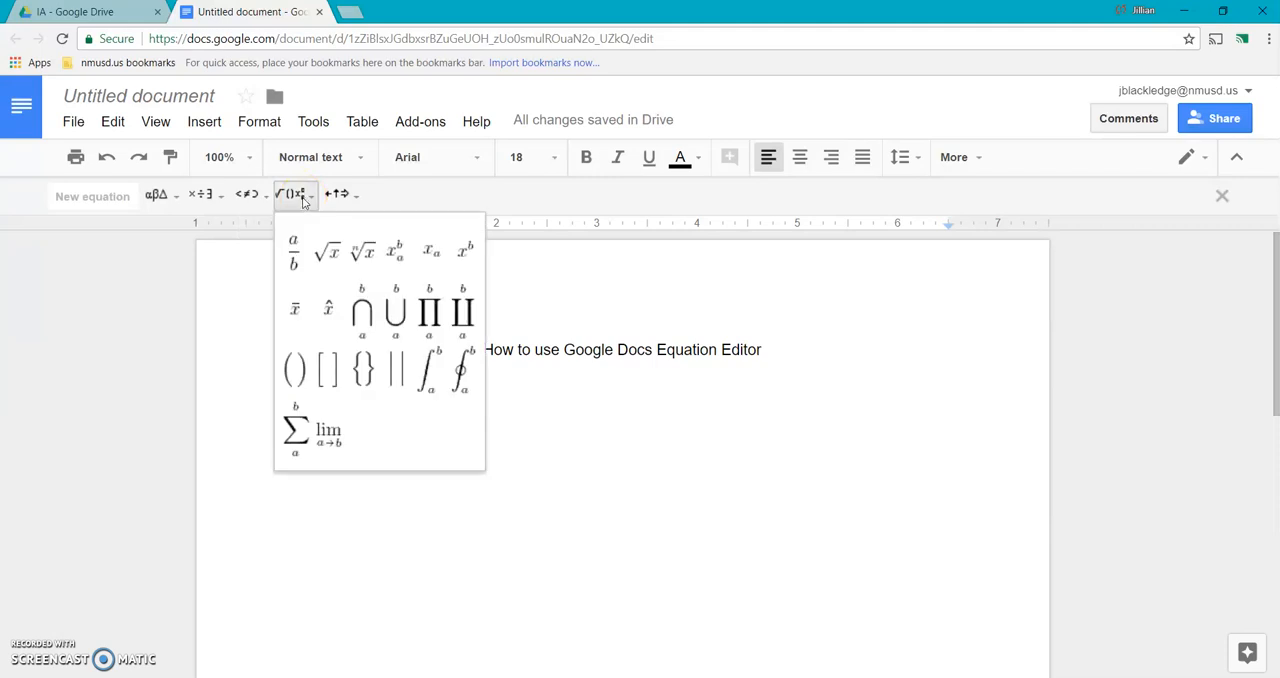
click(297, 248)
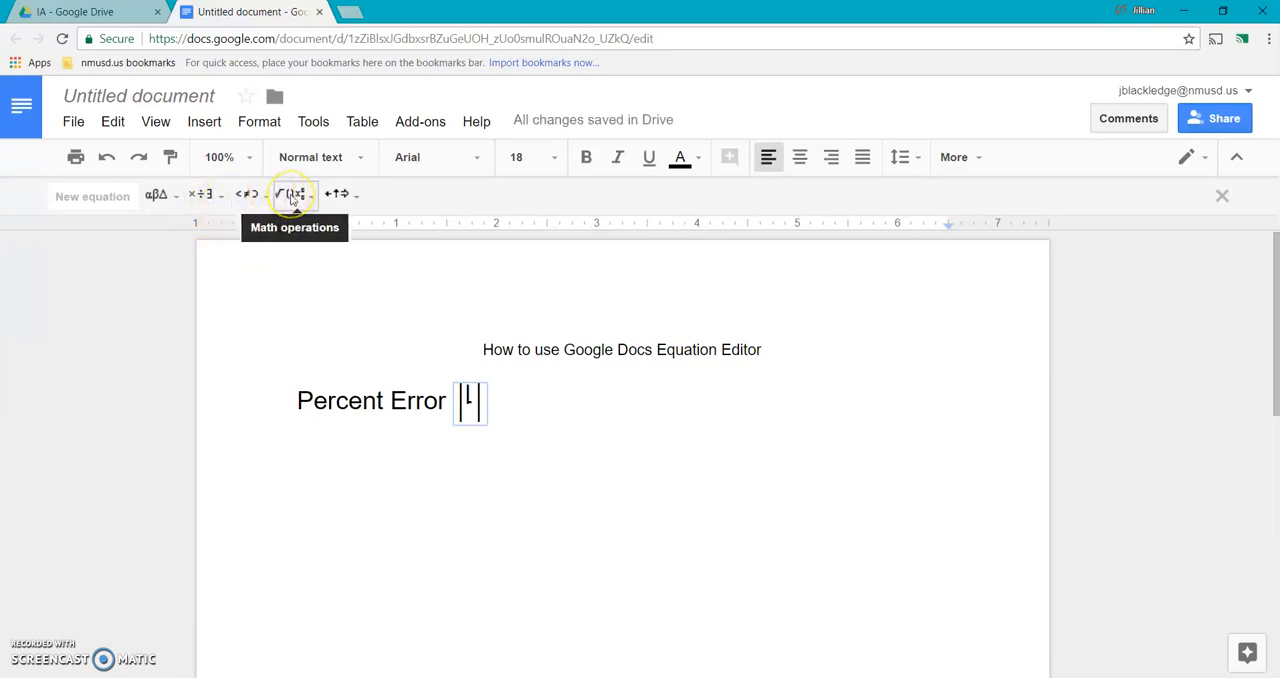
Step: Enter v subscript A followed by a minus sign in the fraction's numerator, using a subscript structure
click(293, 197)
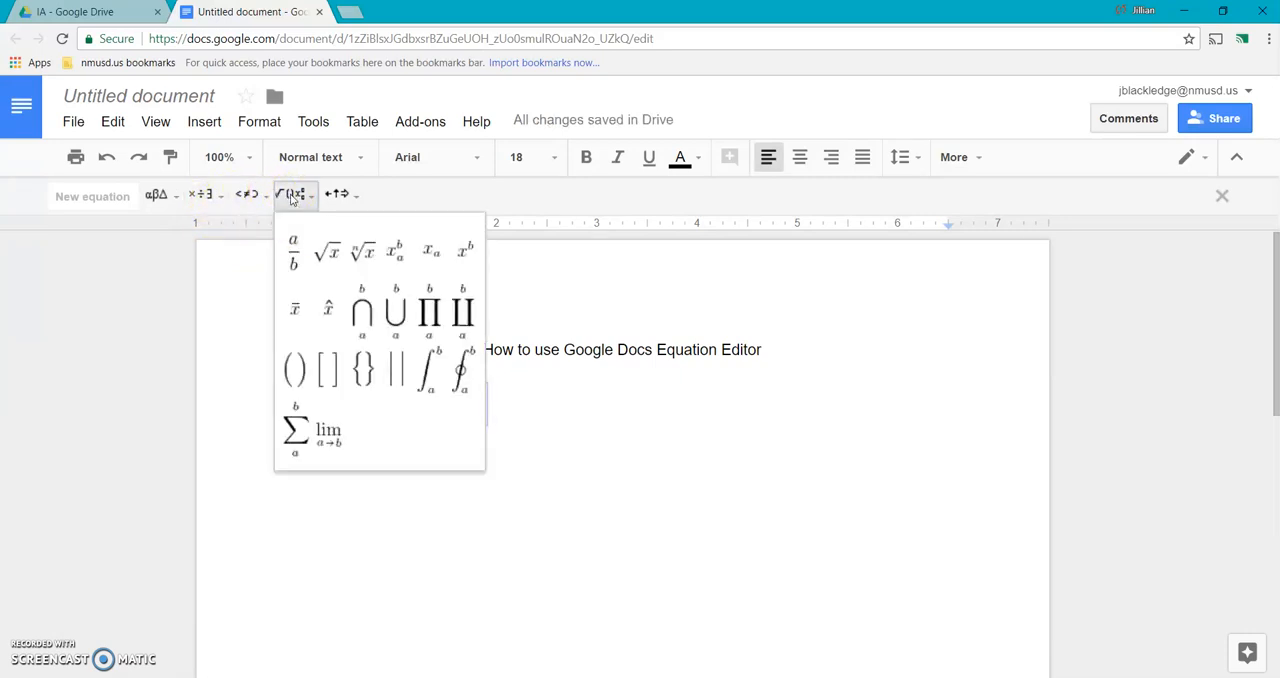
click(439, 268)
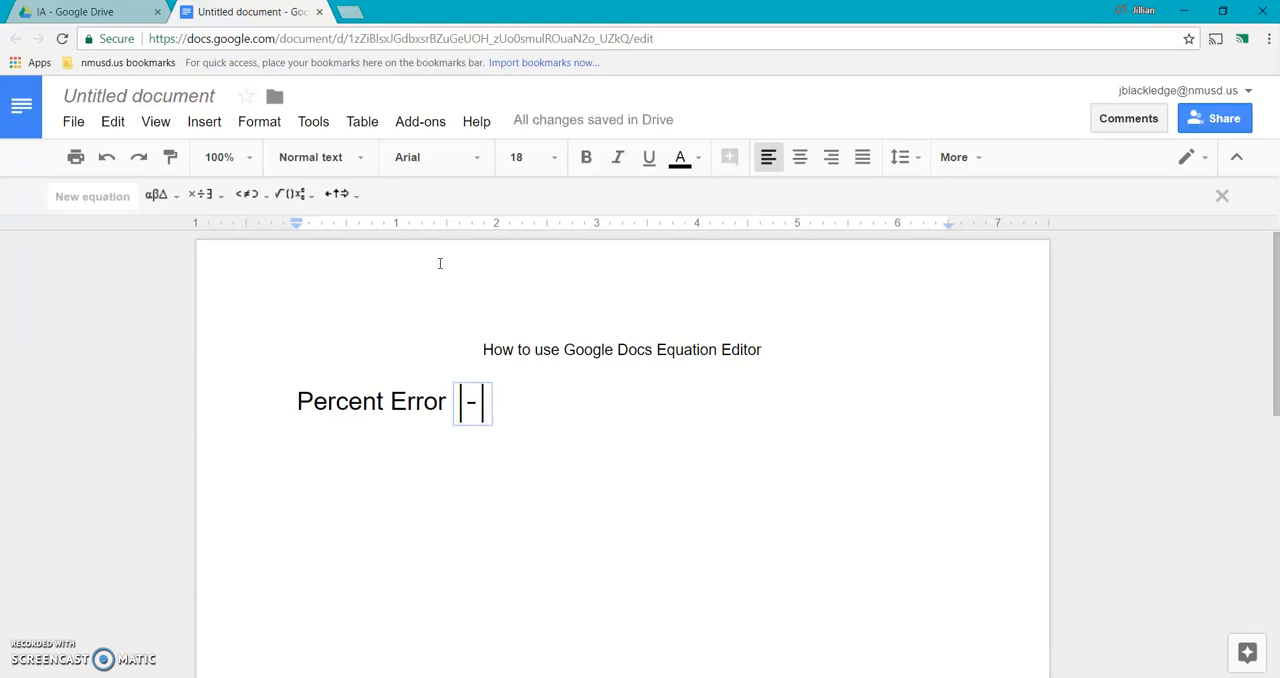
text(v)
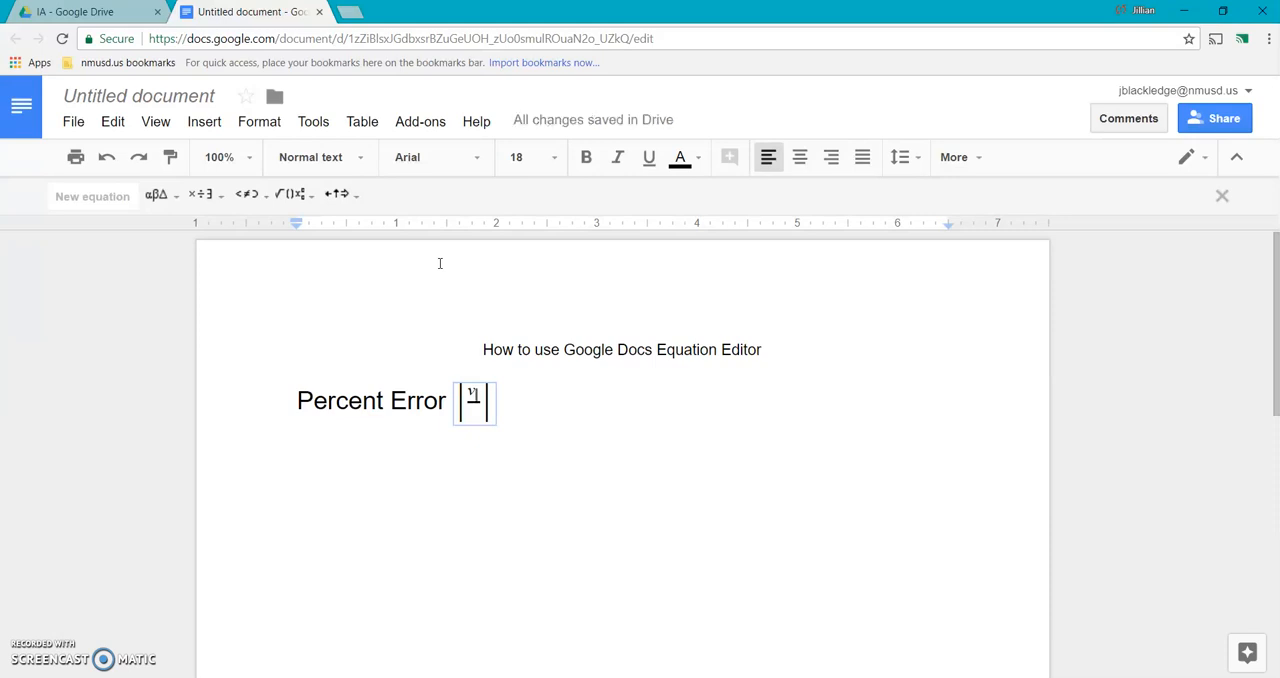
text(_A-)
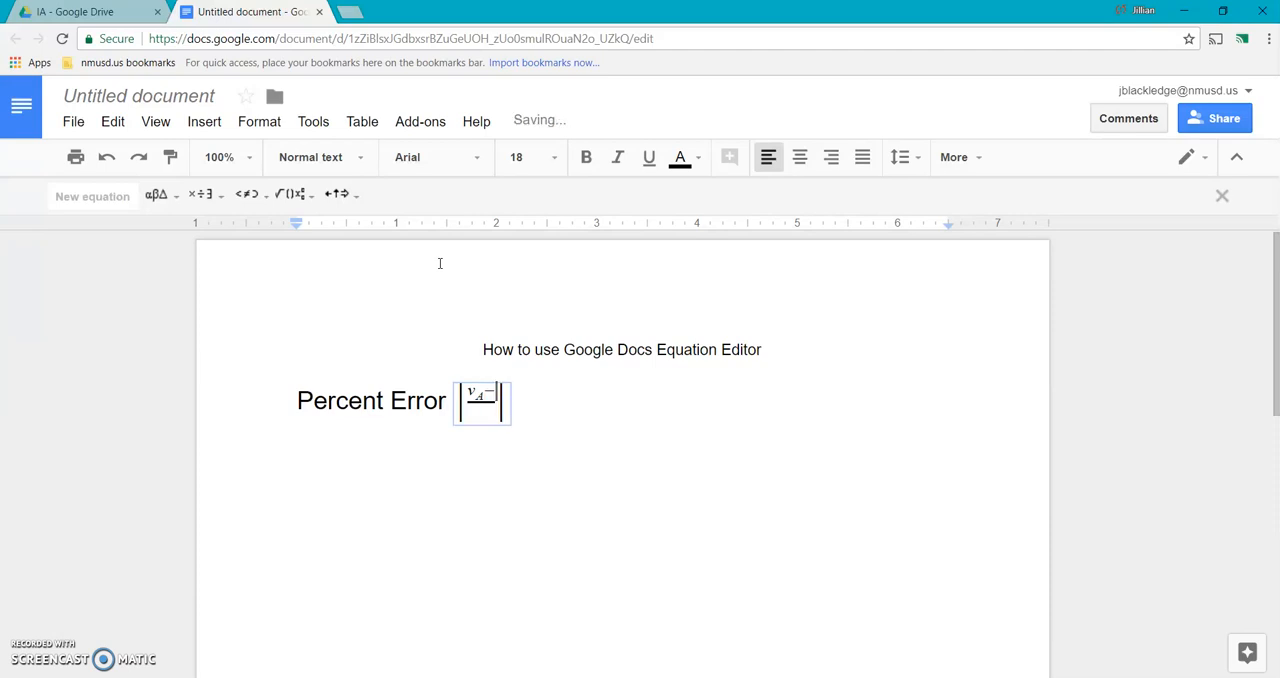
Step: Add v subscript E after the minus sign in the numerator and move to the denominator
click(290, 194)
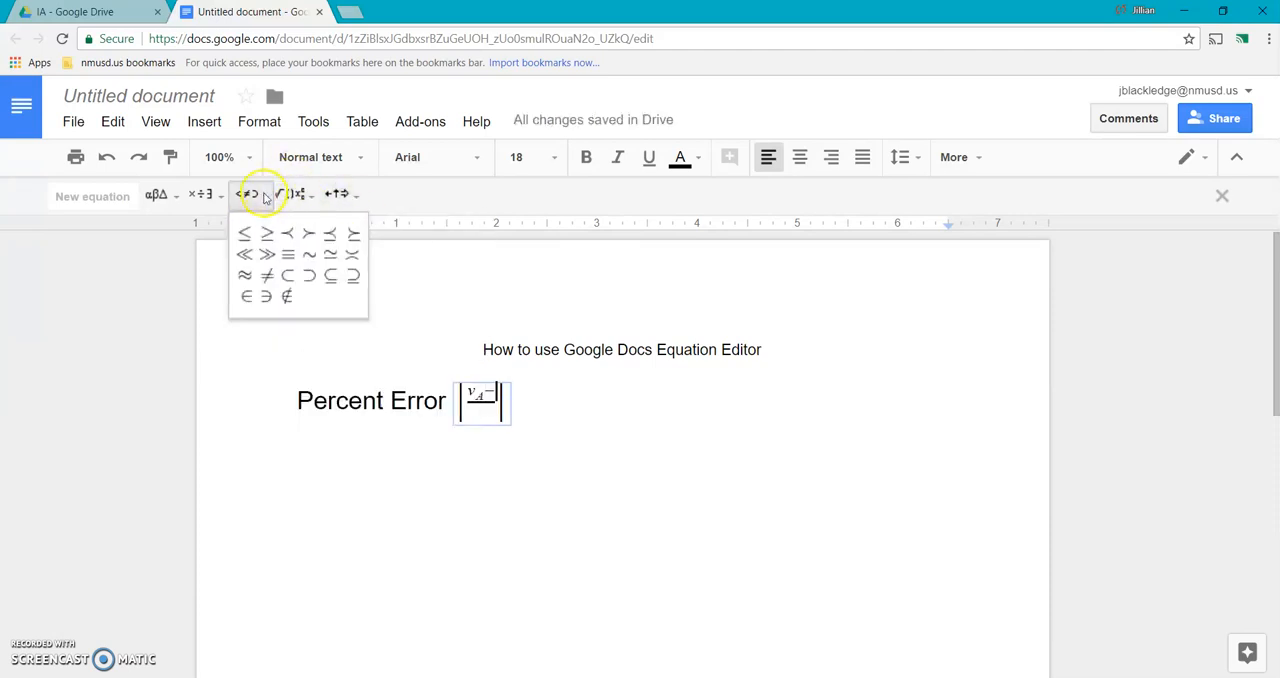
click(428, 251)
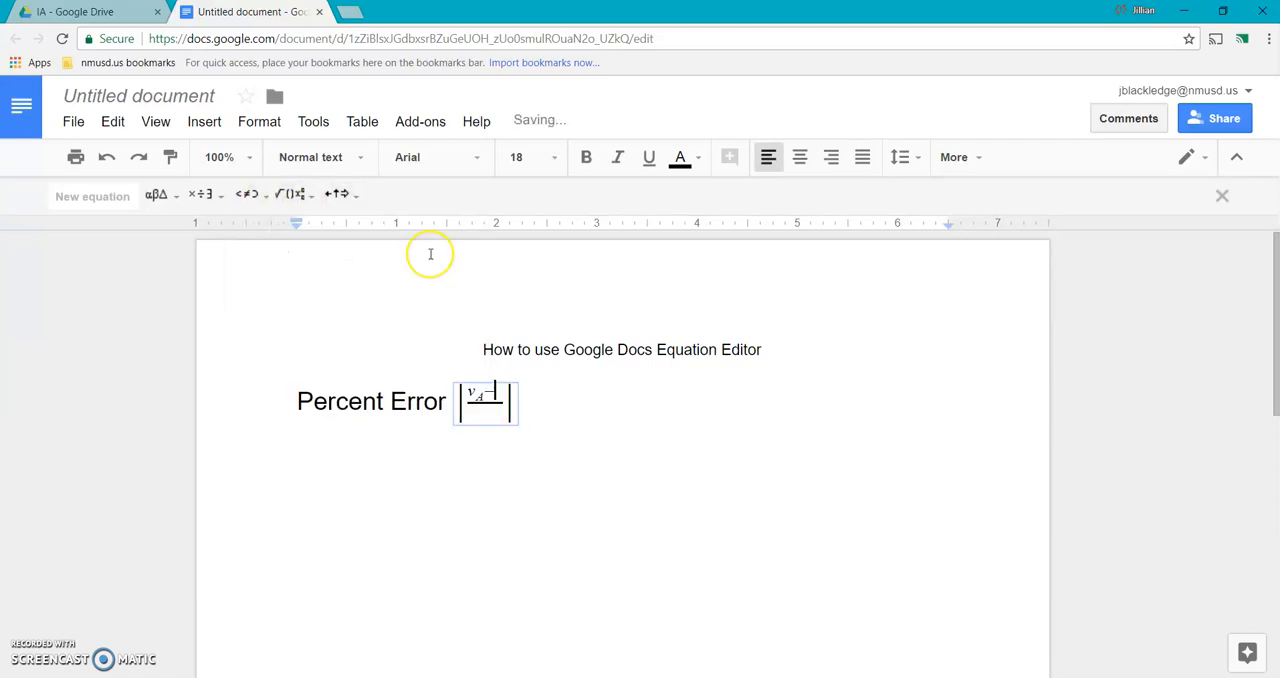
text(v)
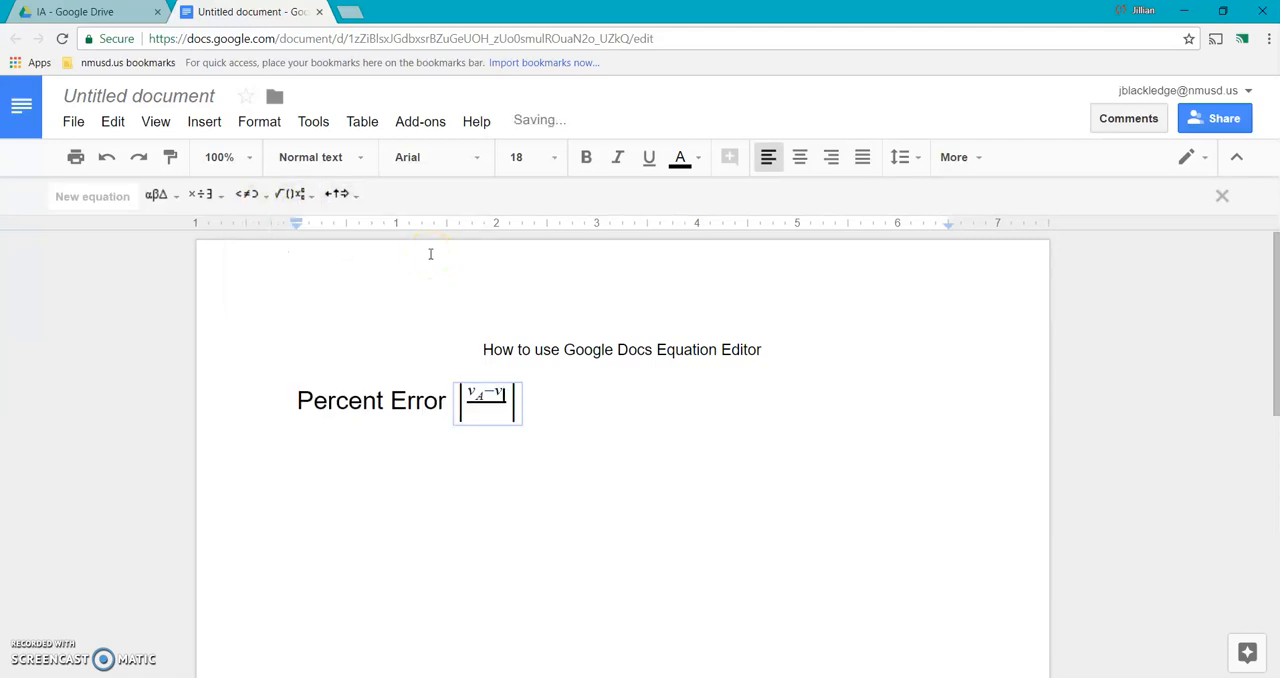
text(E)
key(Down)
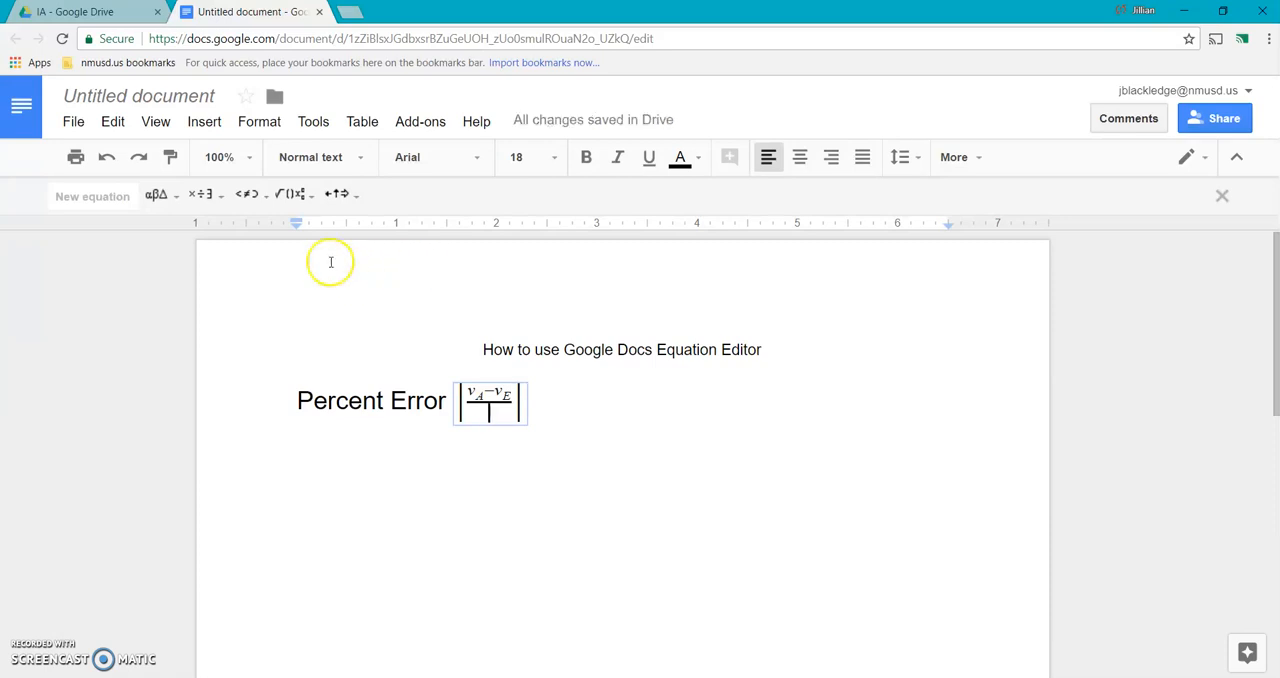
Step: Fill the fraction's denominator with v subscript E, using a subscript structure
click(292, 196)
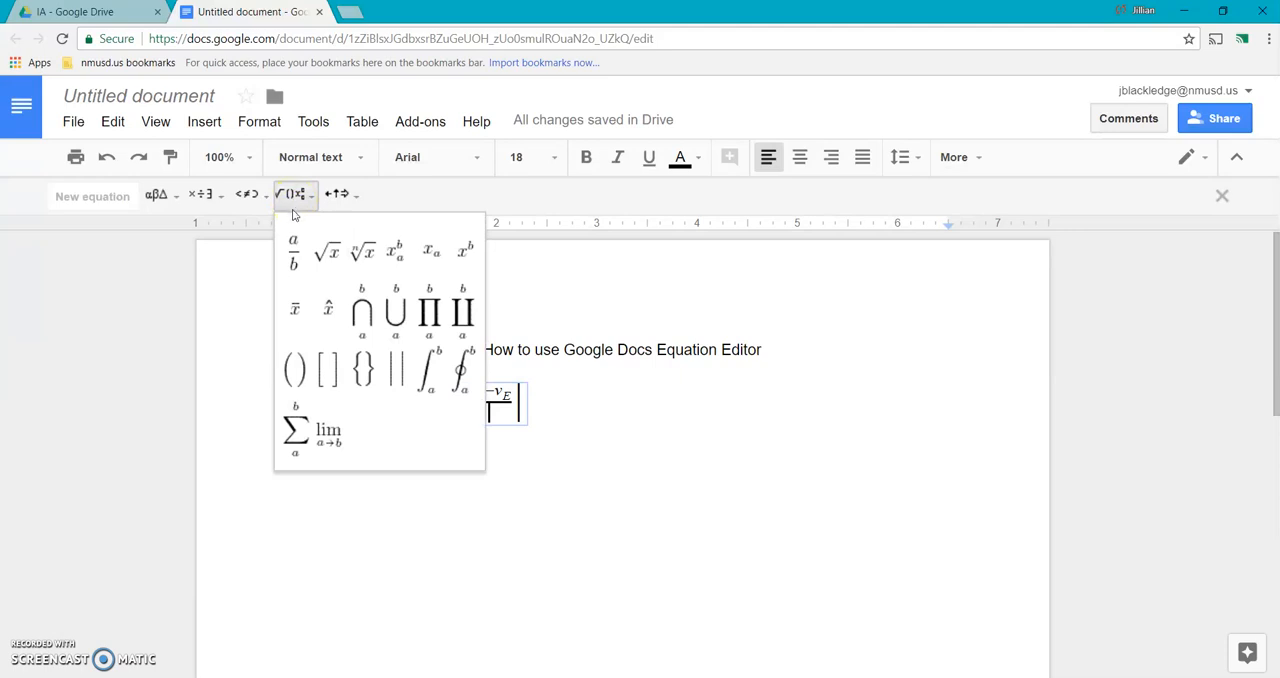
click(428, 256)
text(v)
text(E)
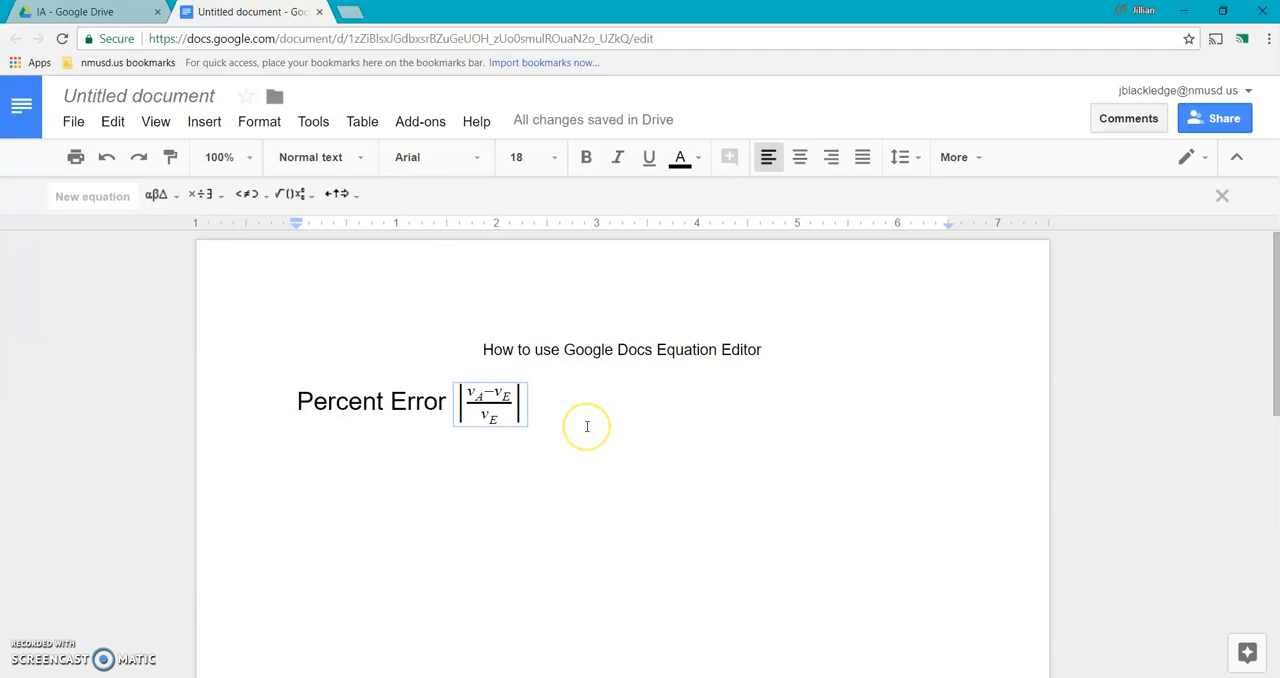
click(214, 199)
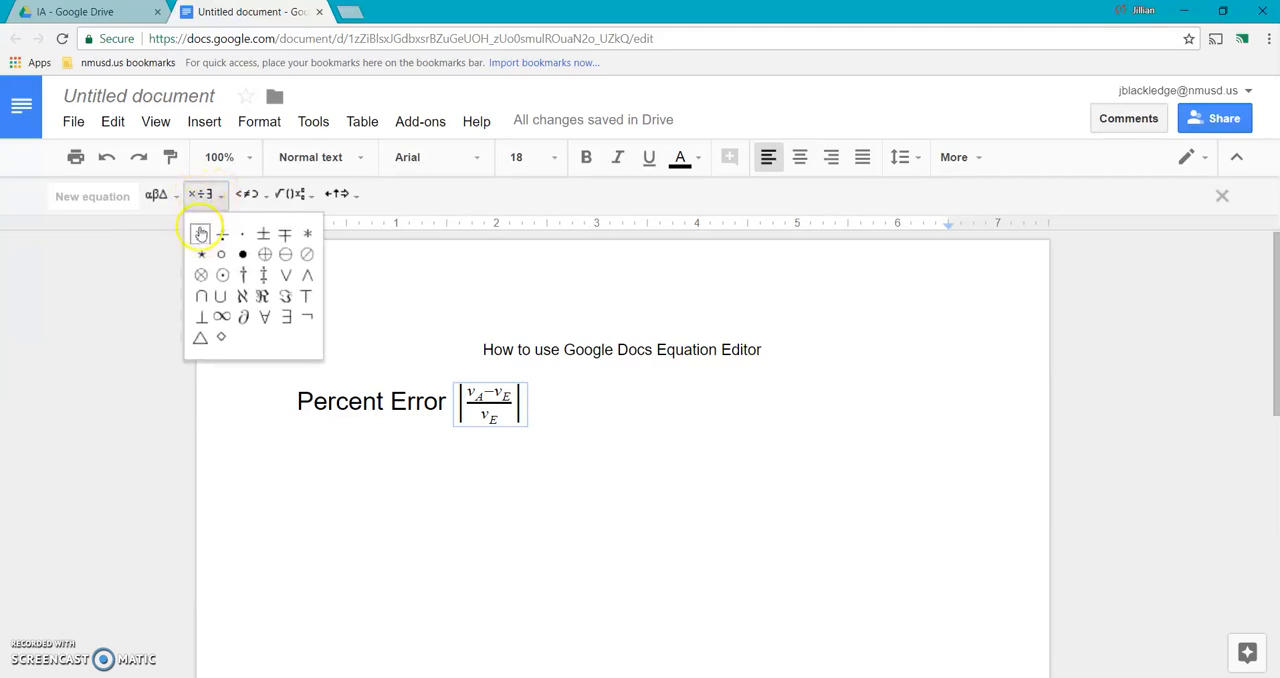
click(200, 233)
key(BackSpace)
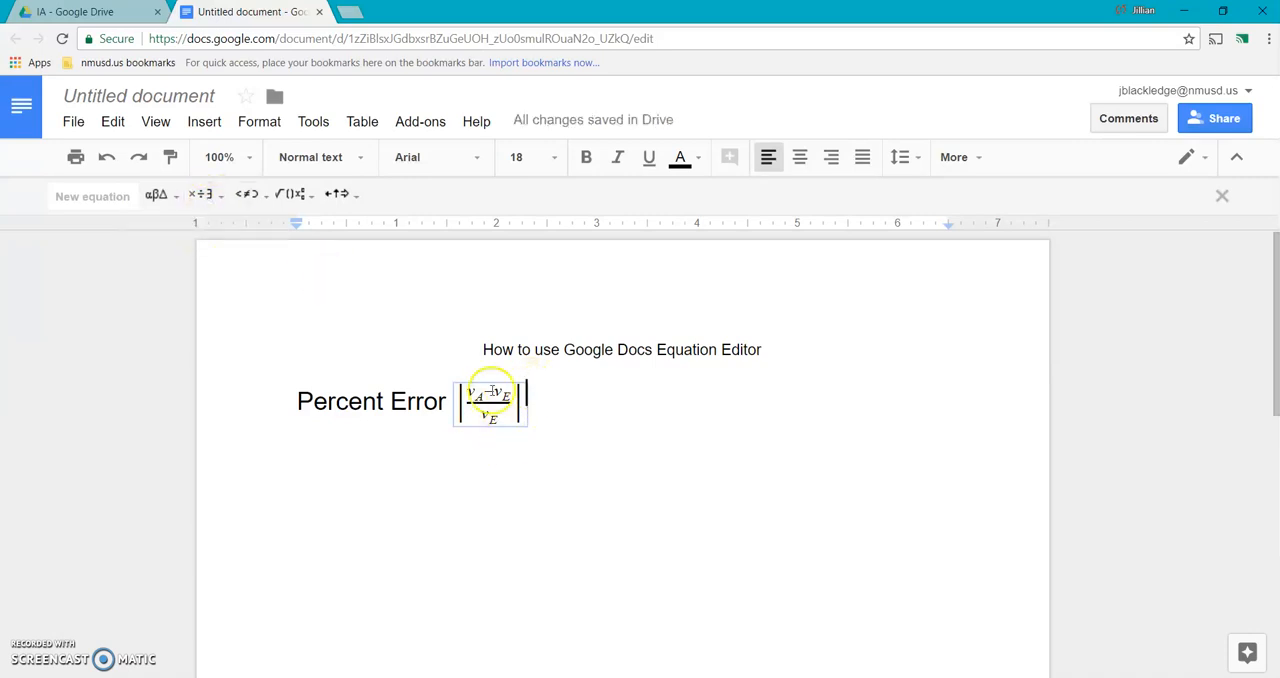
Step: Append a multiplication sign and 100% after the vertical bars, add an equals sign before them, and leave the equation
click(205, 193)
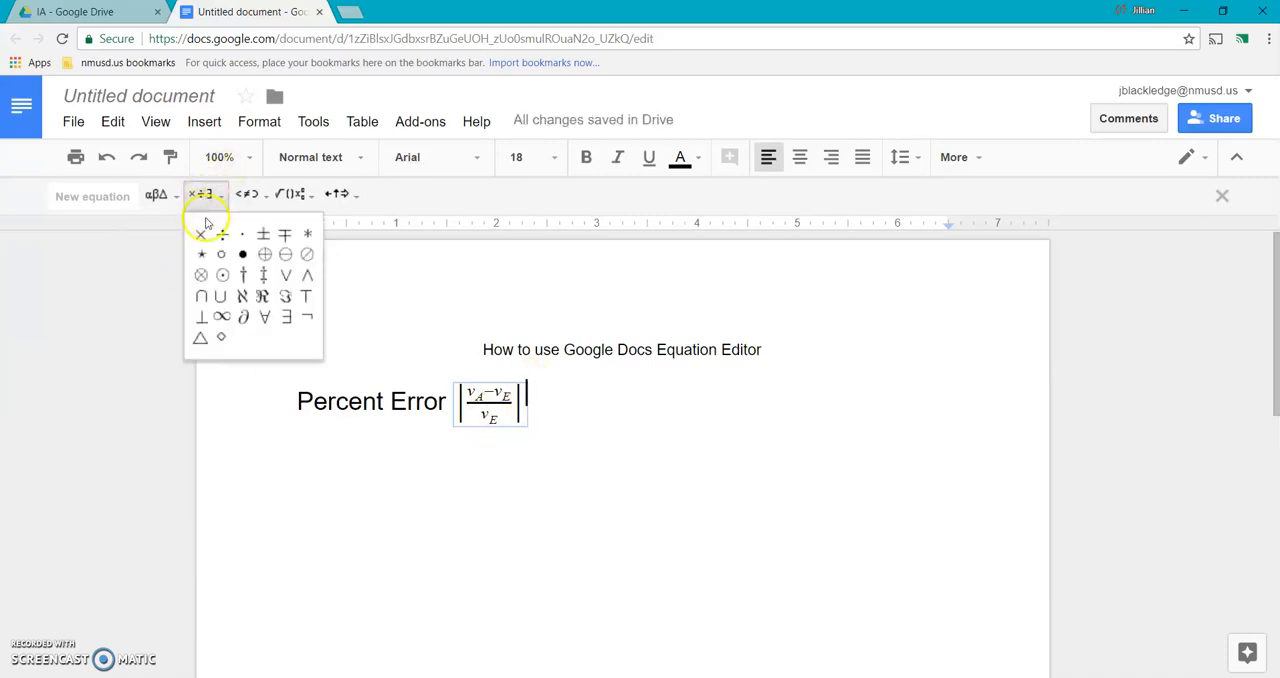
click(200, 234)
text(100)
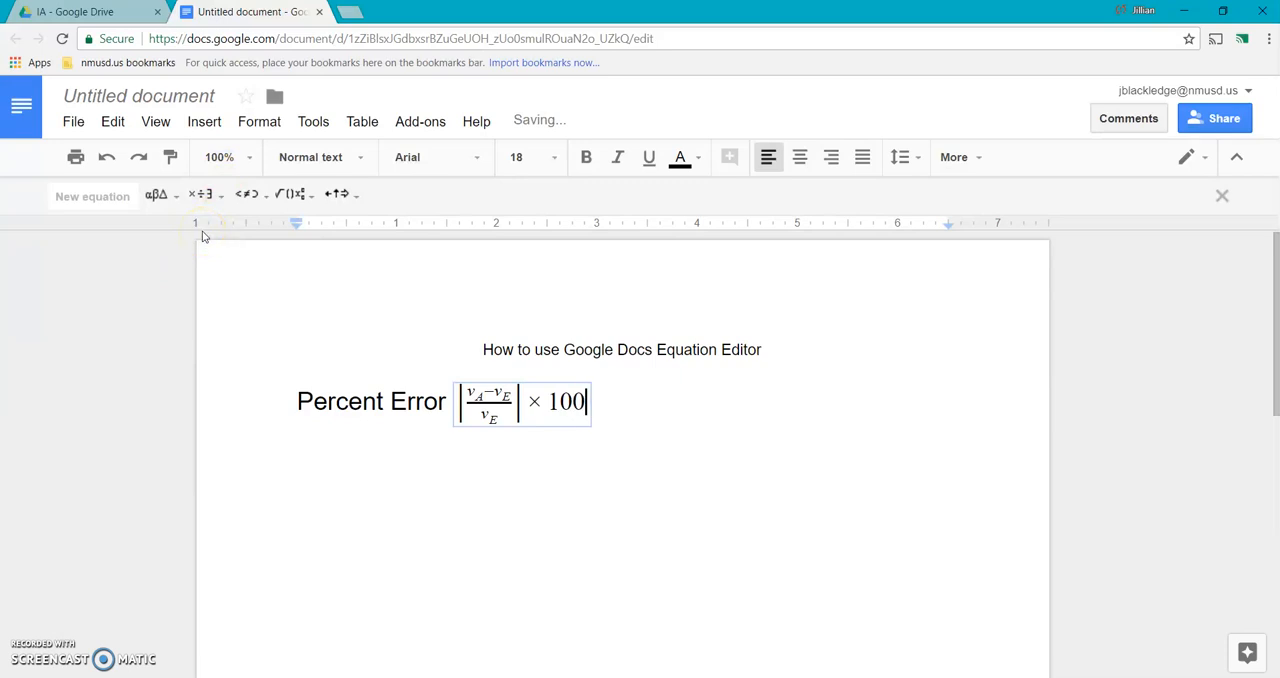
text(%)
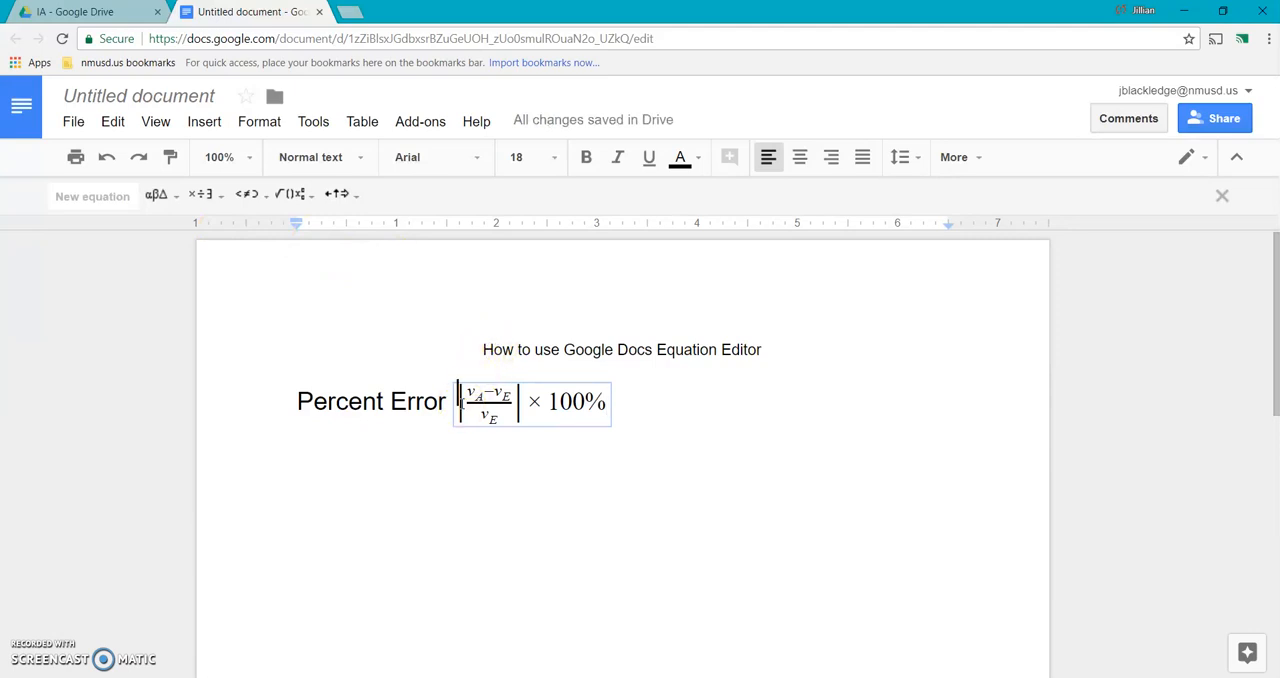
text(=)
click(704, 387)
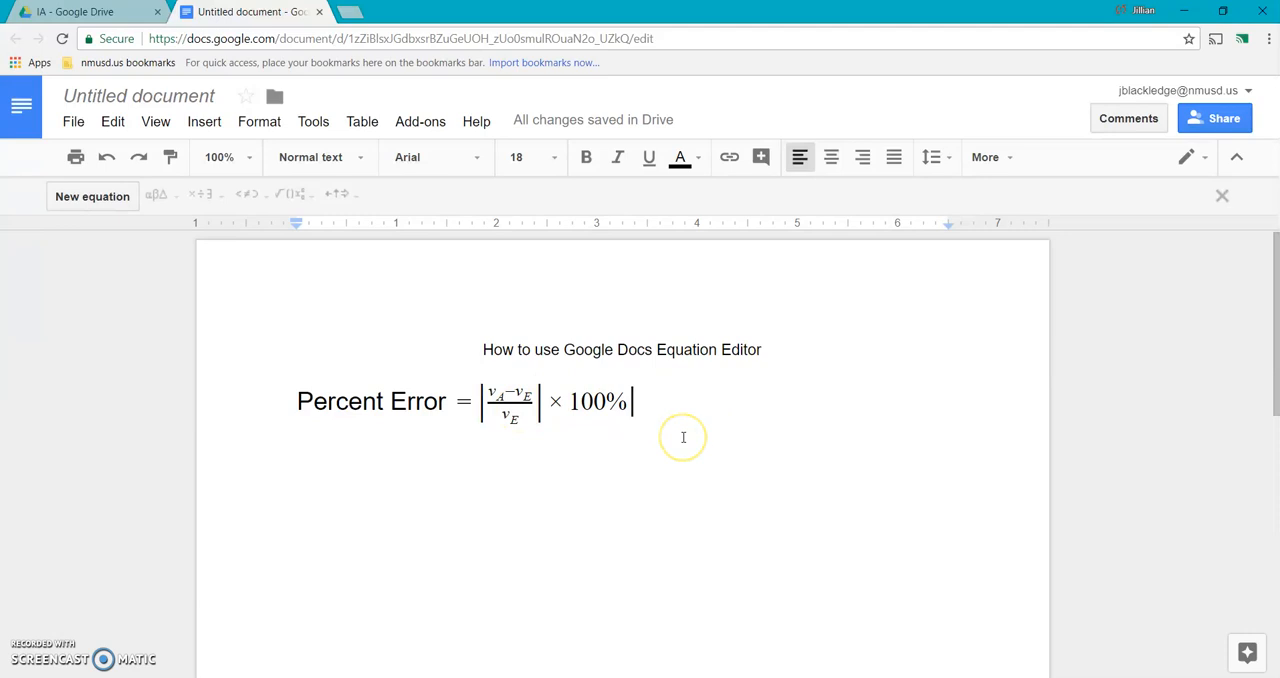
Step: Start a new equation two lines below the percent error formula and insert a superscript structure in it
key(Return)
key(Return)
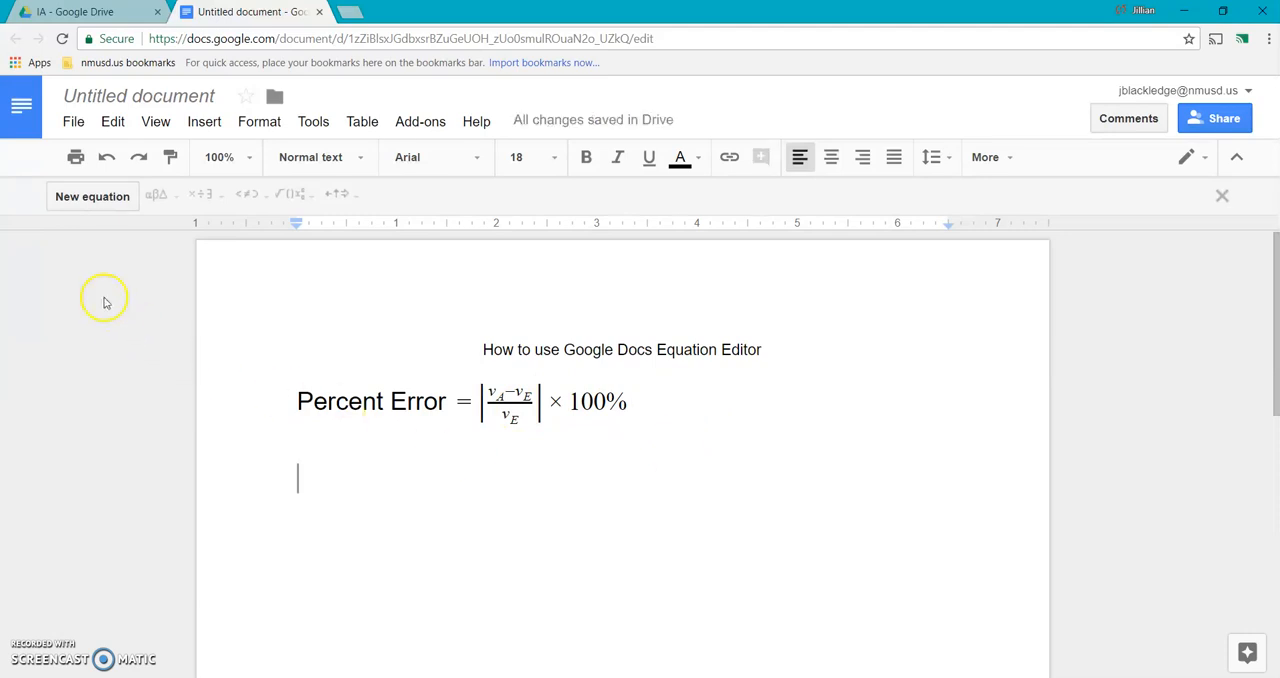
click(112, 201)
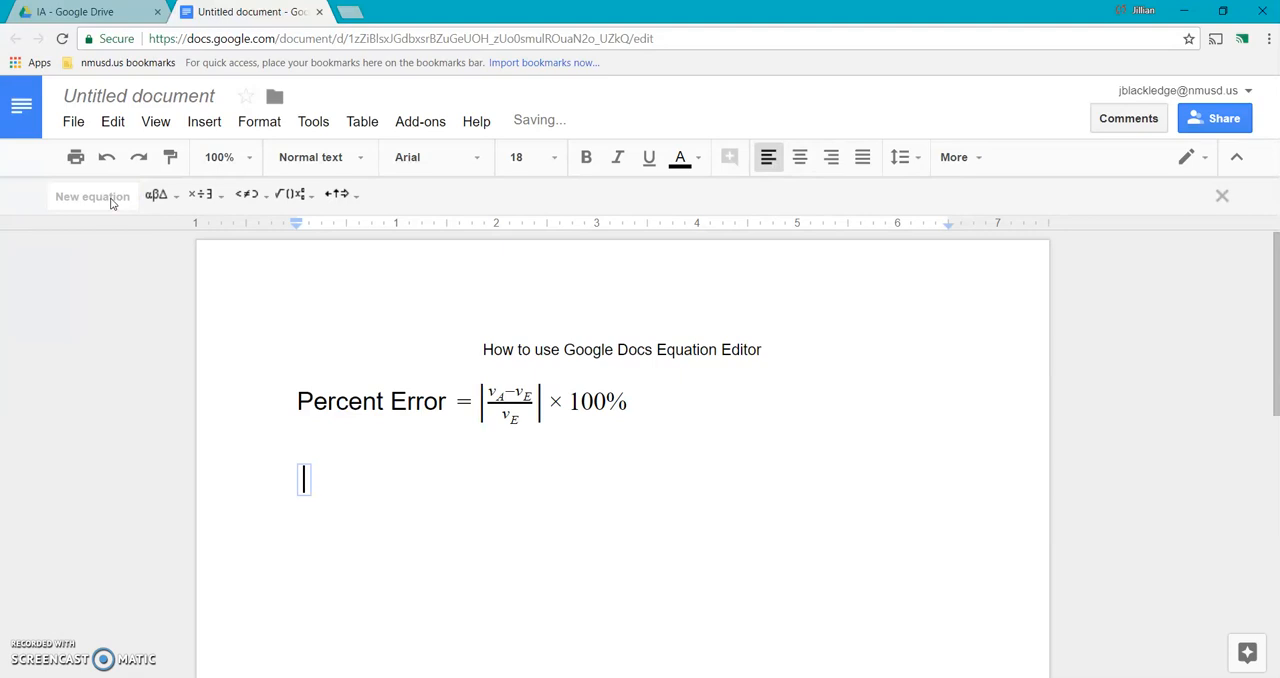
click(297, 195)
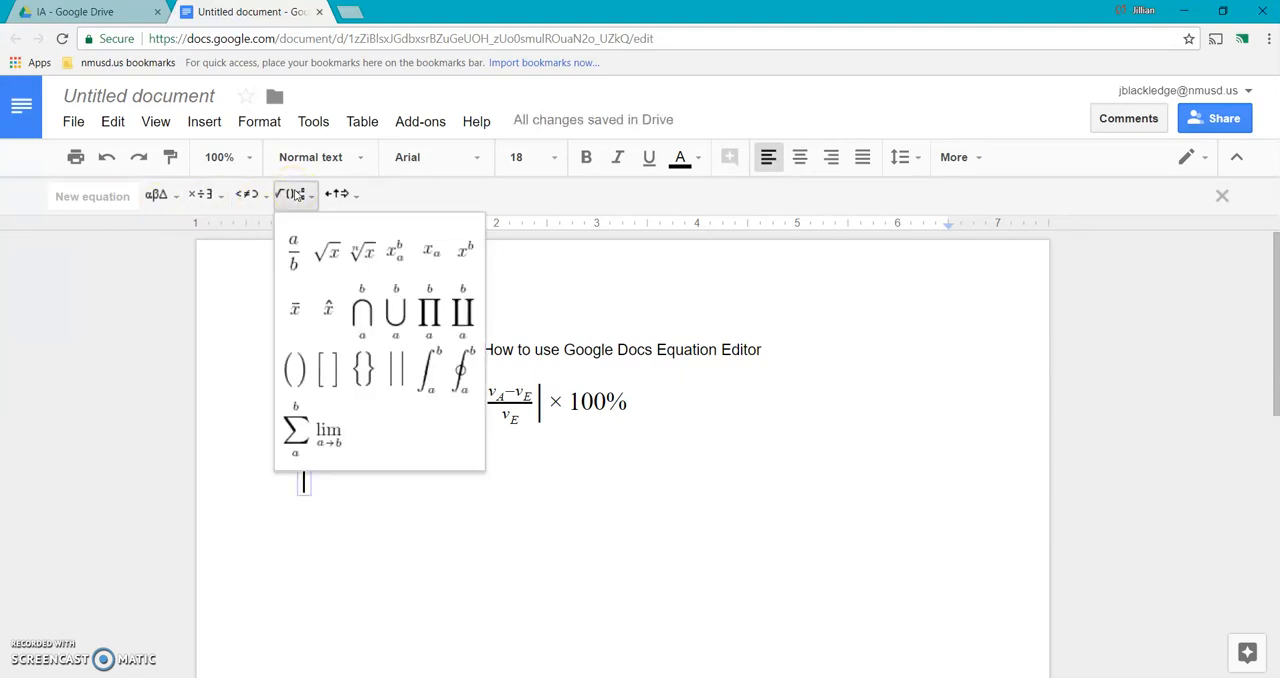
click(463, 262)
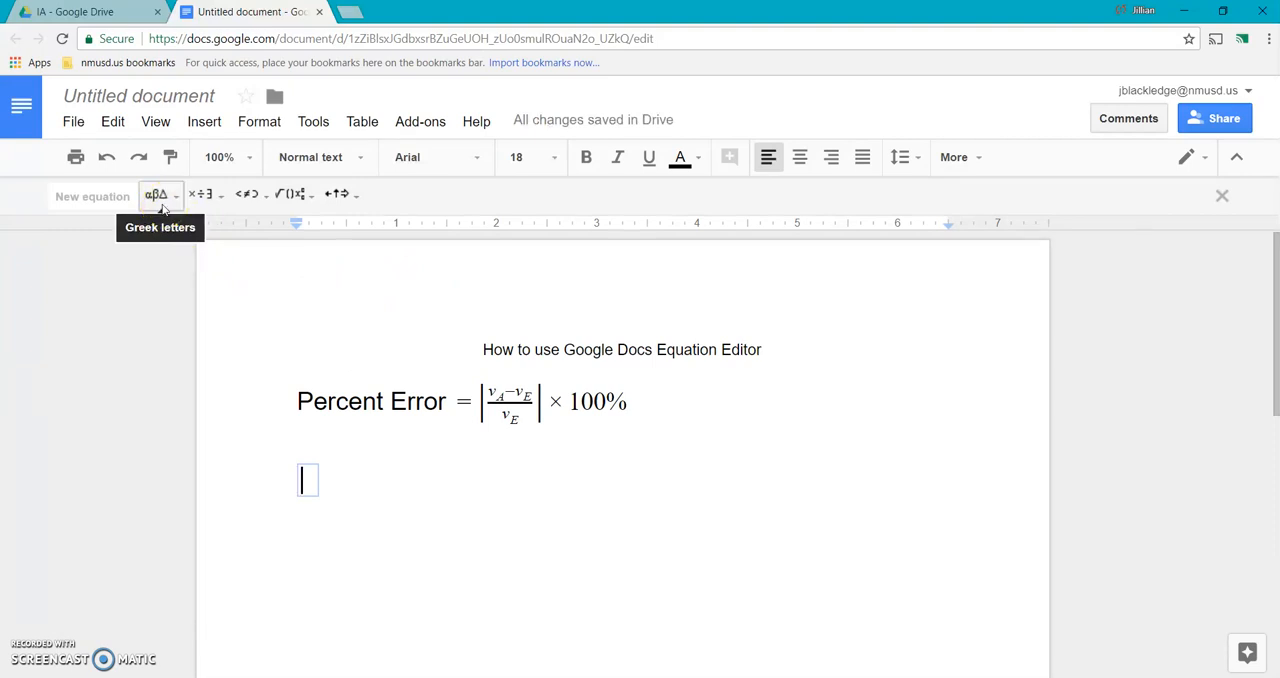
Step: Fill the superscript structure with the Greek letter chi as the base and 2 as the exponent, and leave the equation
click(163, 203)
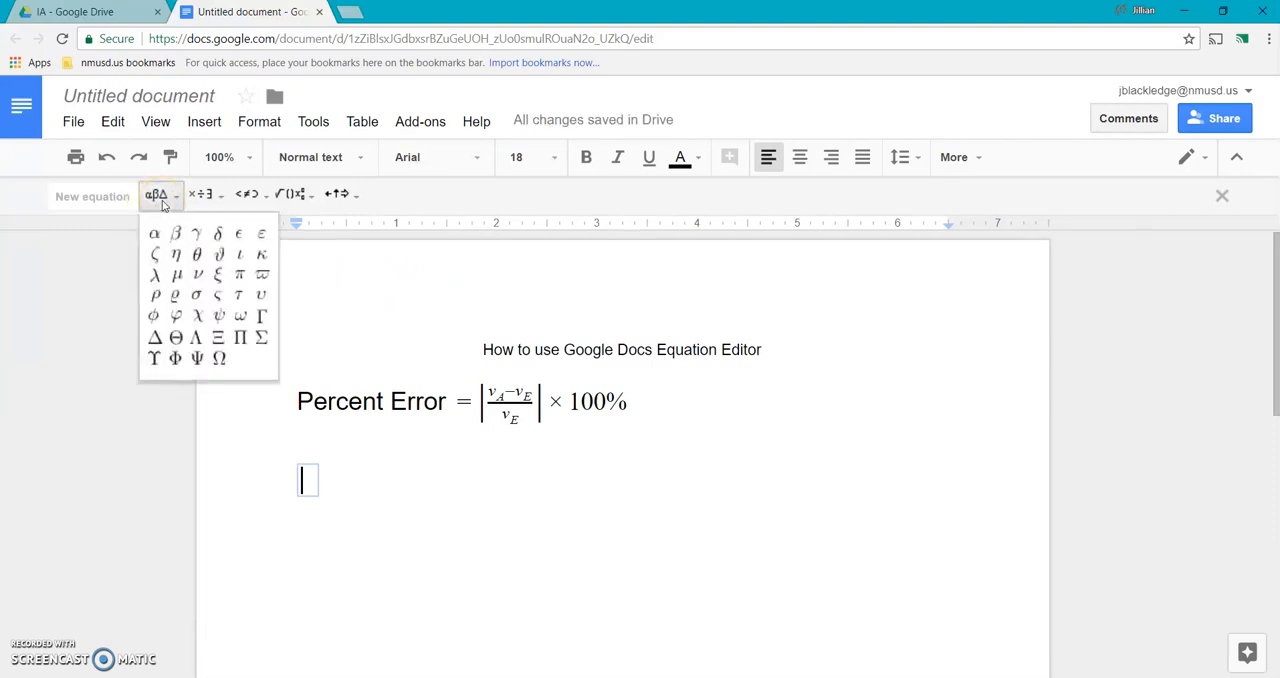
click(198, 316)
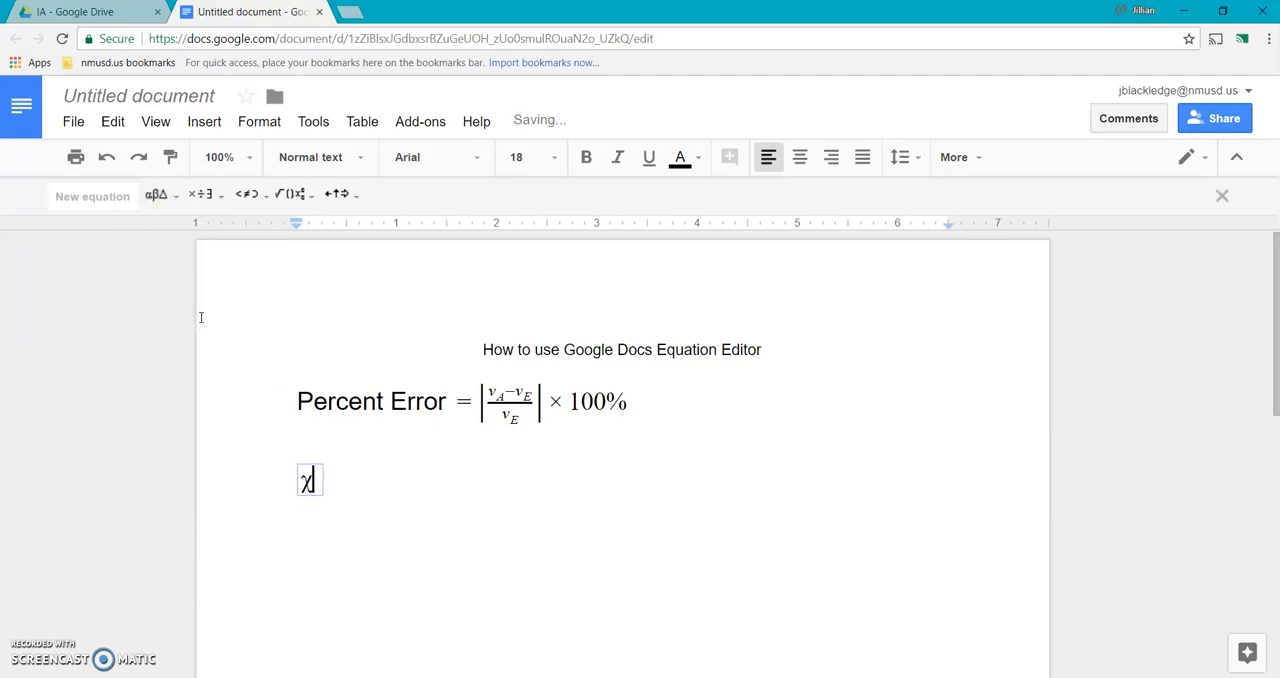
text(^2)
key(Right)
key(Right)
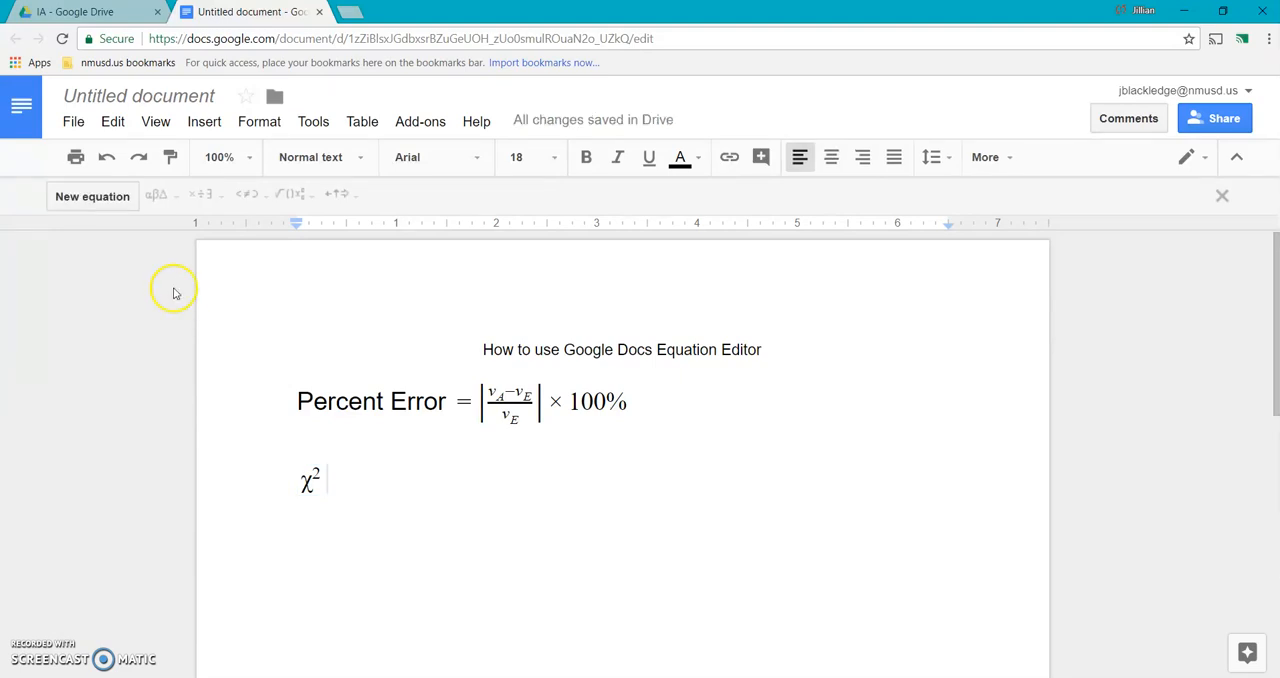
Step: Insert an empty equation after chi squared, examine the available miscellaneous operations, relations, math operations and arrows, and leave the equation
click(92, 197)
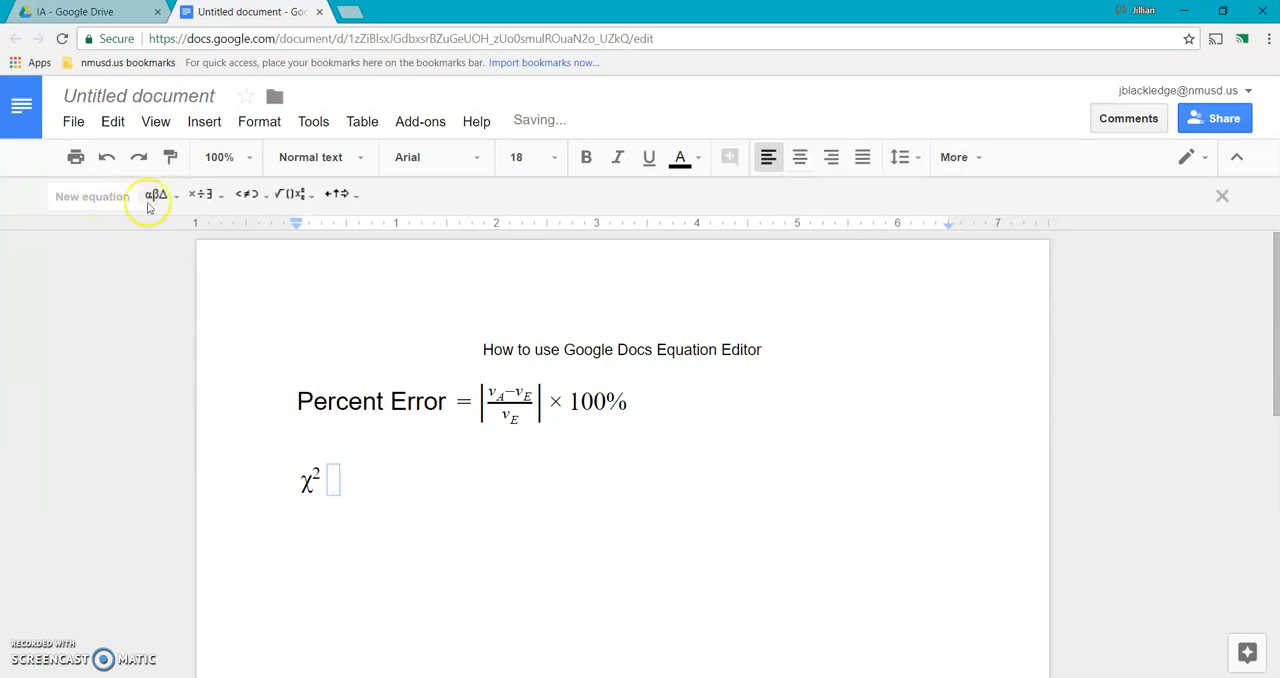
click(204, 193)
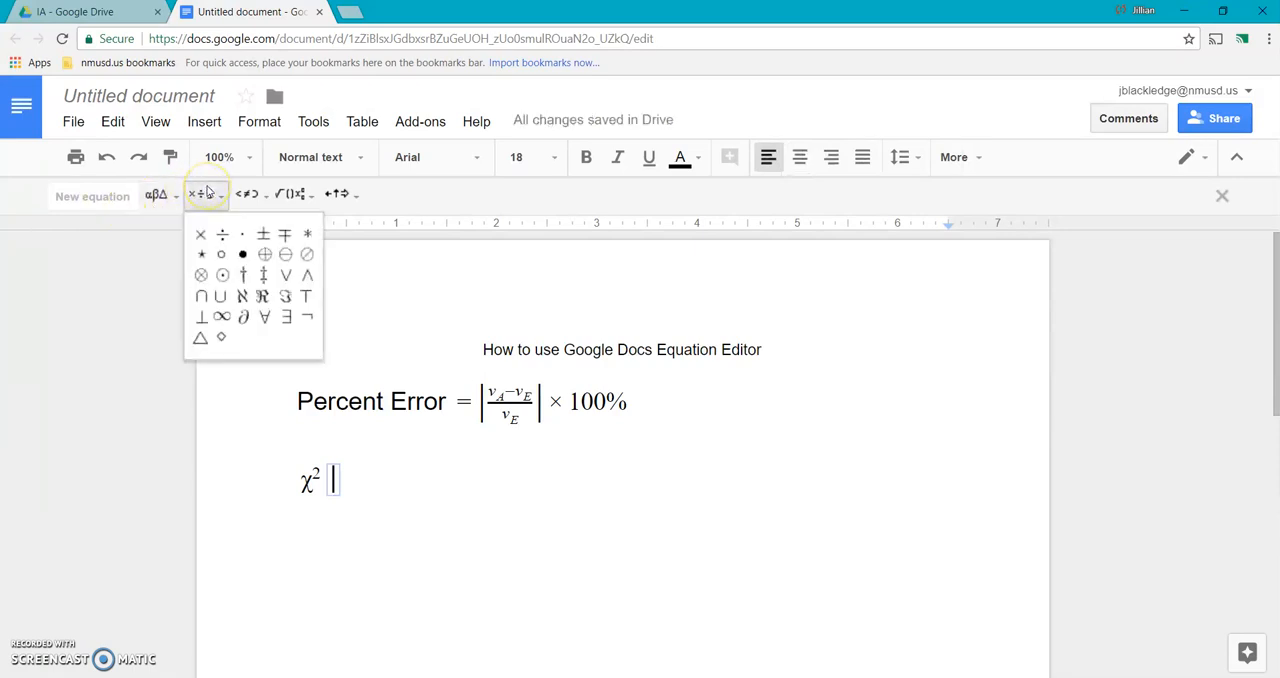
click(246, 193)
click(246, 192)
click(246, 192)
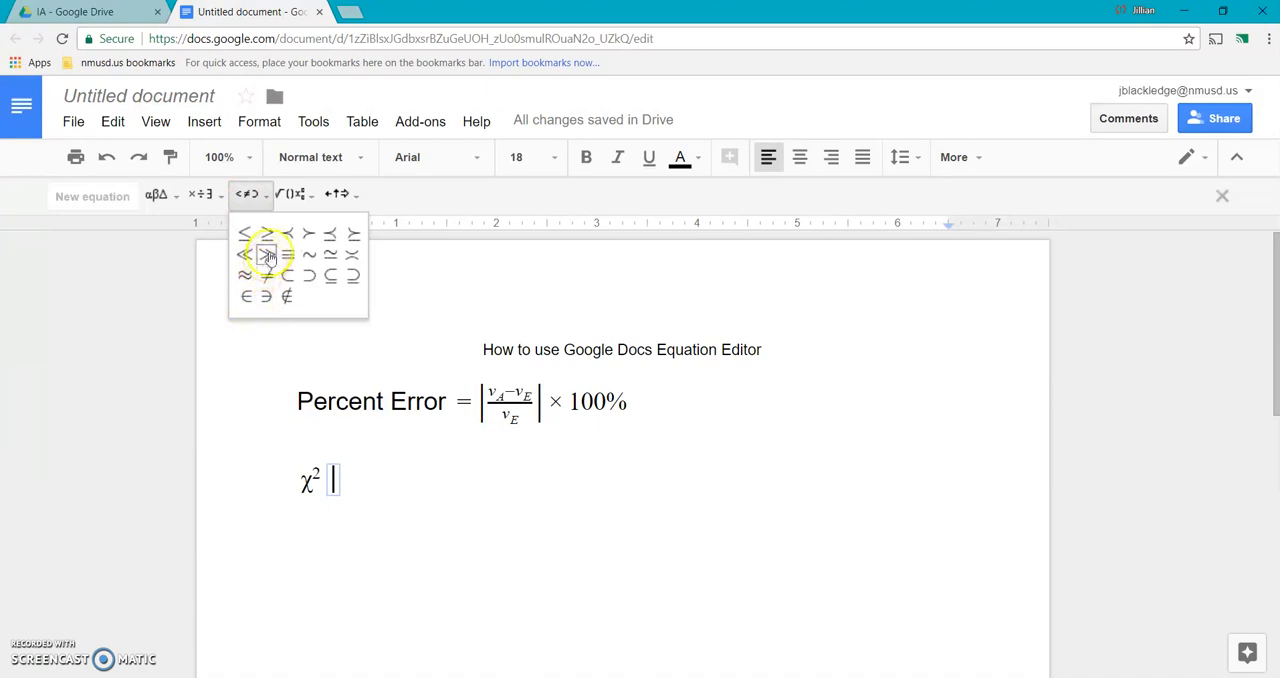
click(289, 196)
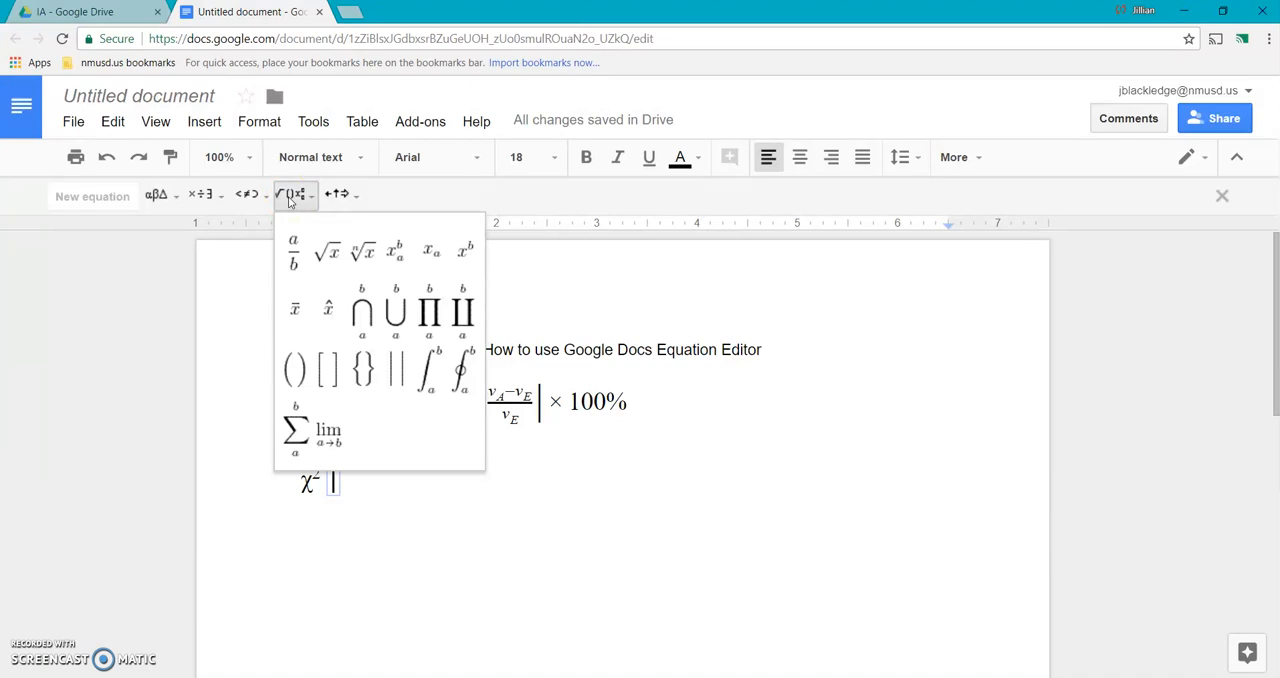
click(338, 196)
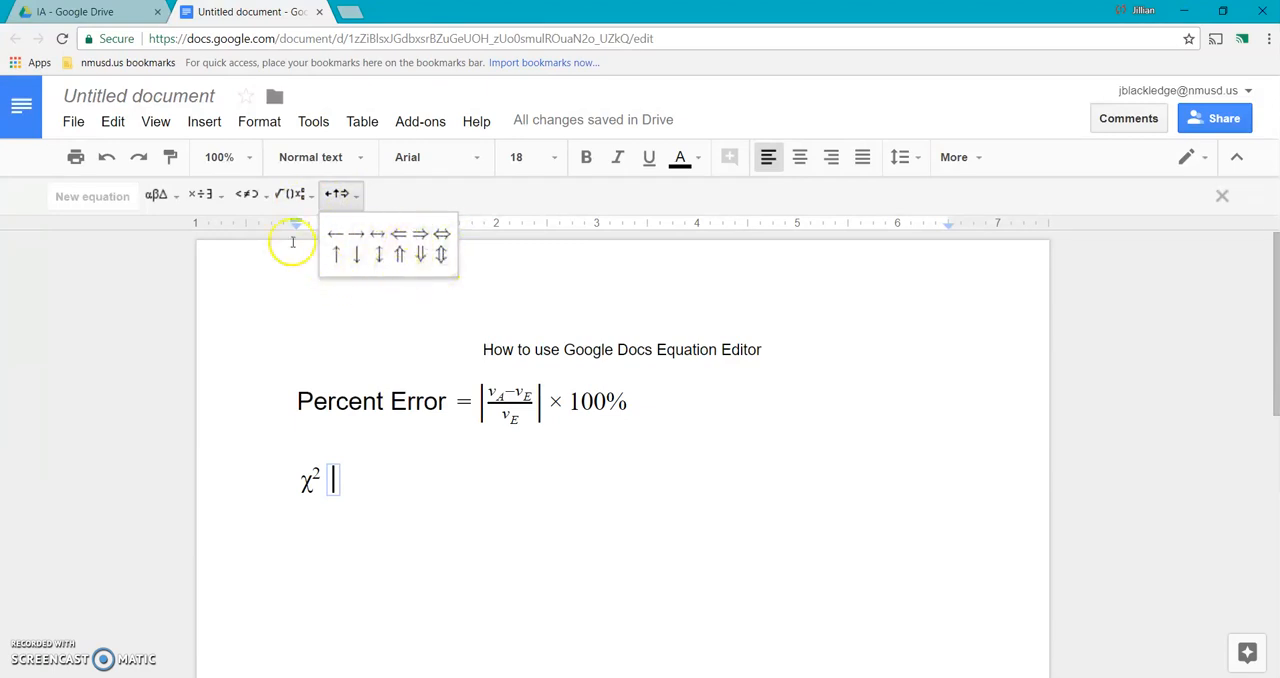
click(290, 194)
click(447, 509)
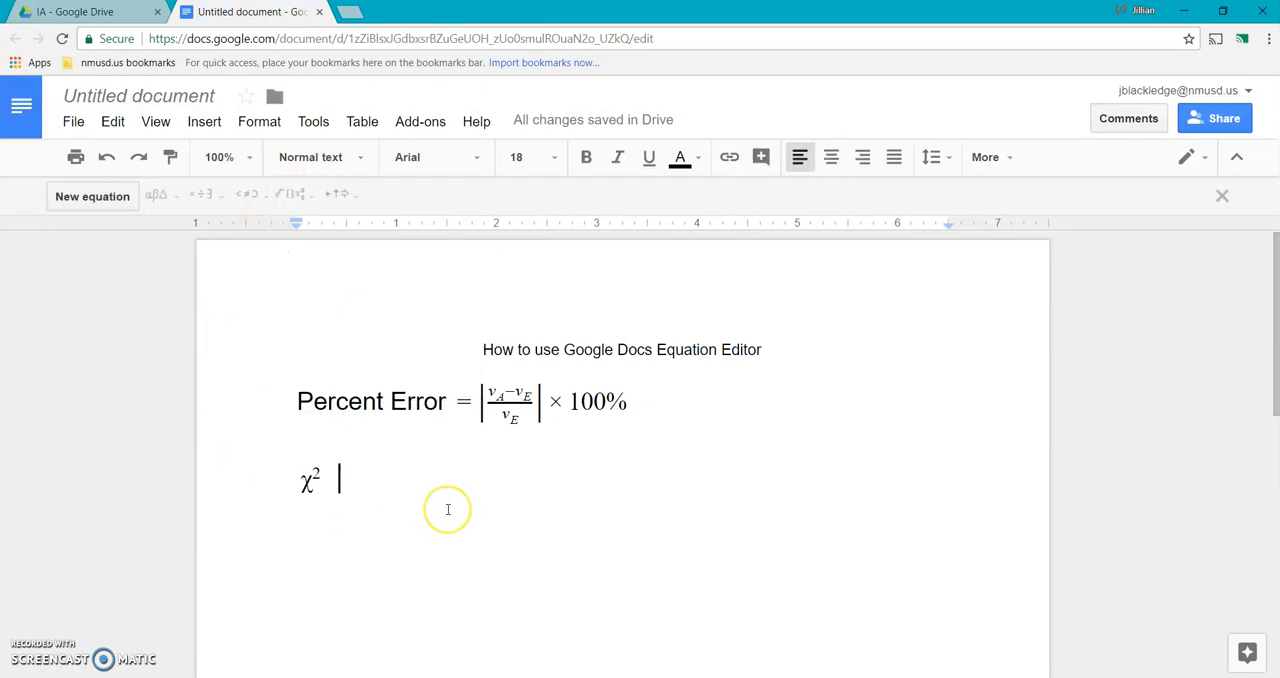